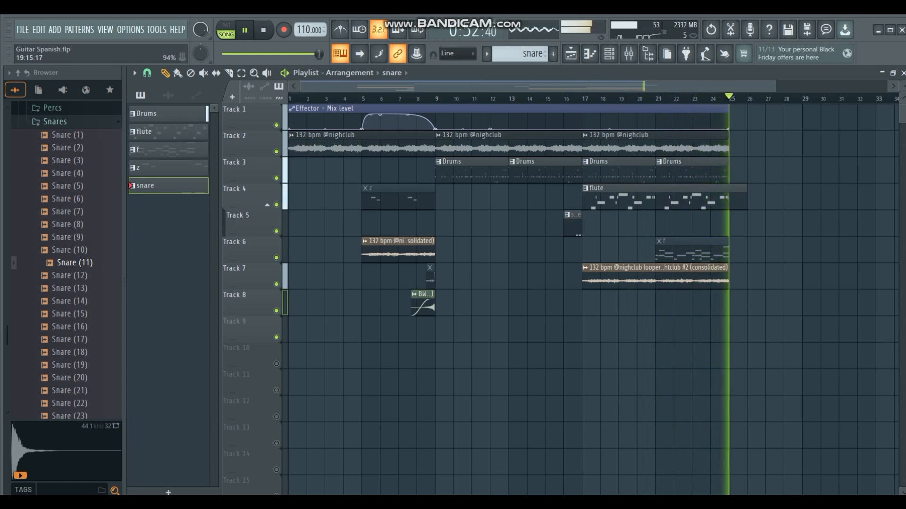
Step: Mute the Perc, Hihat and Clap mixer tracks and audition the kick from bar 9
{"action": "key", "text": "space"}
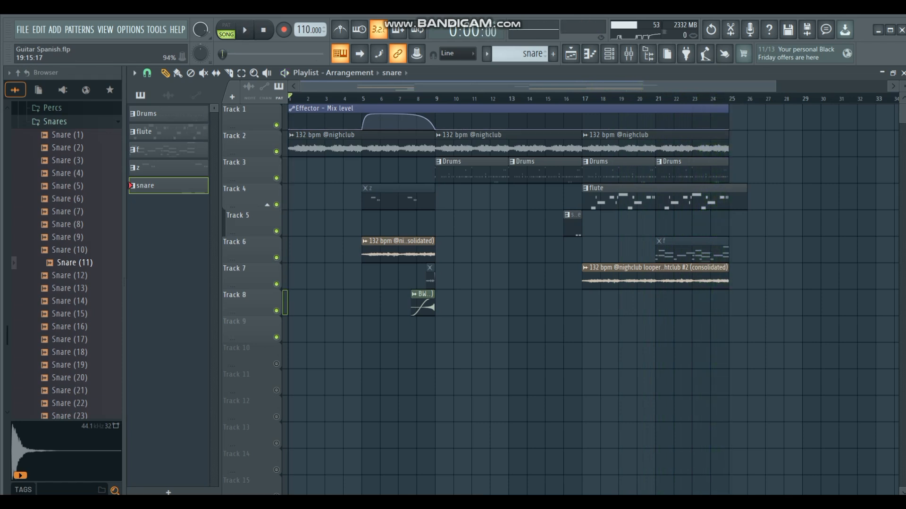
{"action": "left_click", "coordinate": [434, 98]}
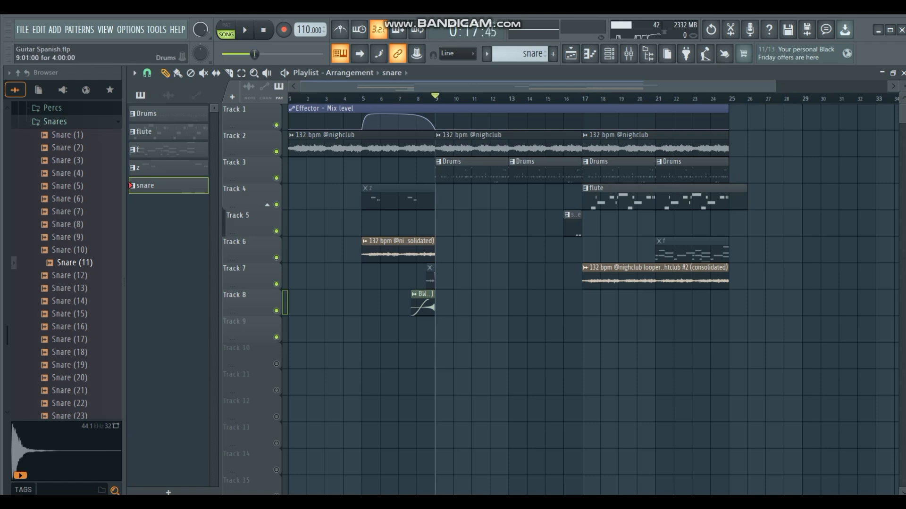
{"action": "key", "text": "F9"}
{"action": "left_click", "coordinate": [278, 223]}
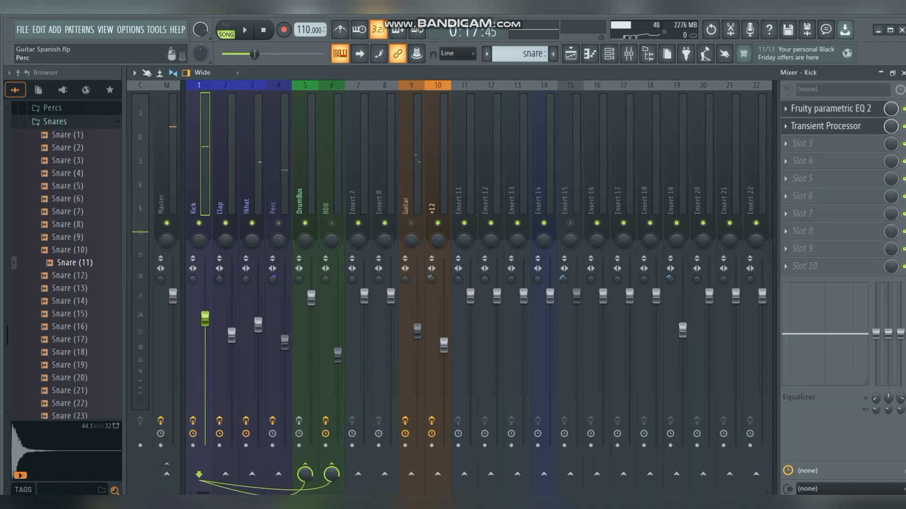
{"action": "left_click", "coordinate": [252, 223]}
{"action": "left_click", "coordinate": [226, 223]}
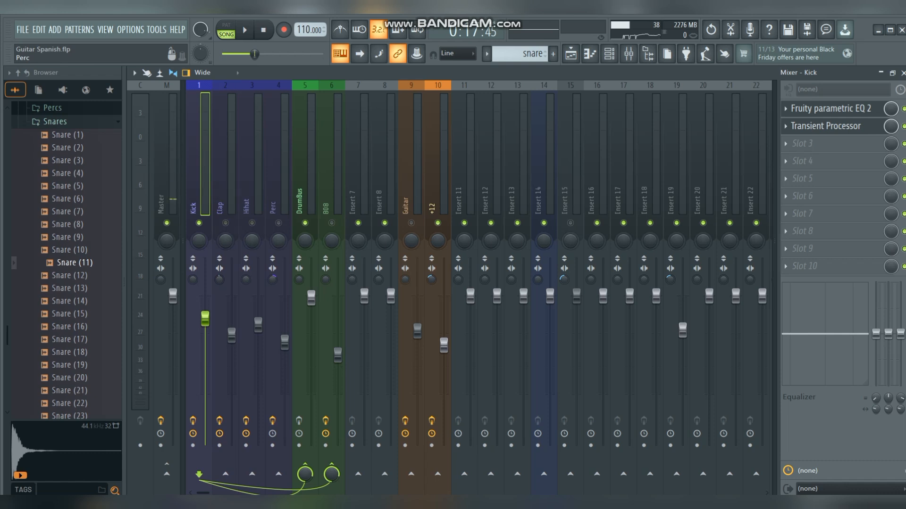
{"action": "key", "text": "space"}
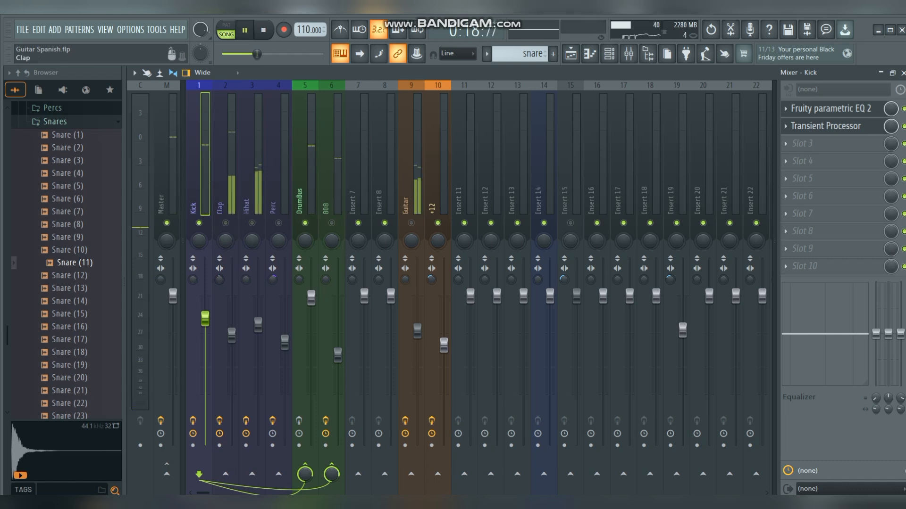
{"action": "key", "text": "space"}
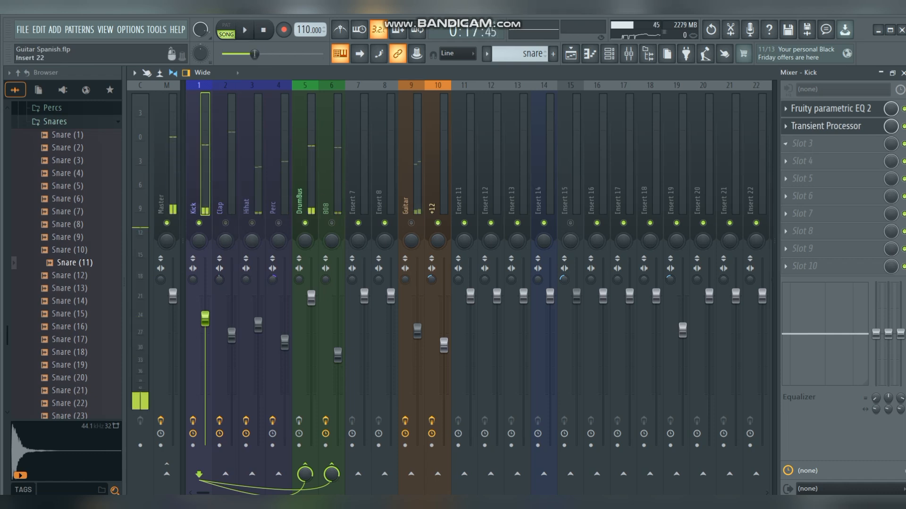
Step: Examine the filter types of bands 7 and 1 in the kick's Fruity parametric EQ 2, plus its Transient Processor settings
{"action": "left_click", "coordinate": [831, 109]}
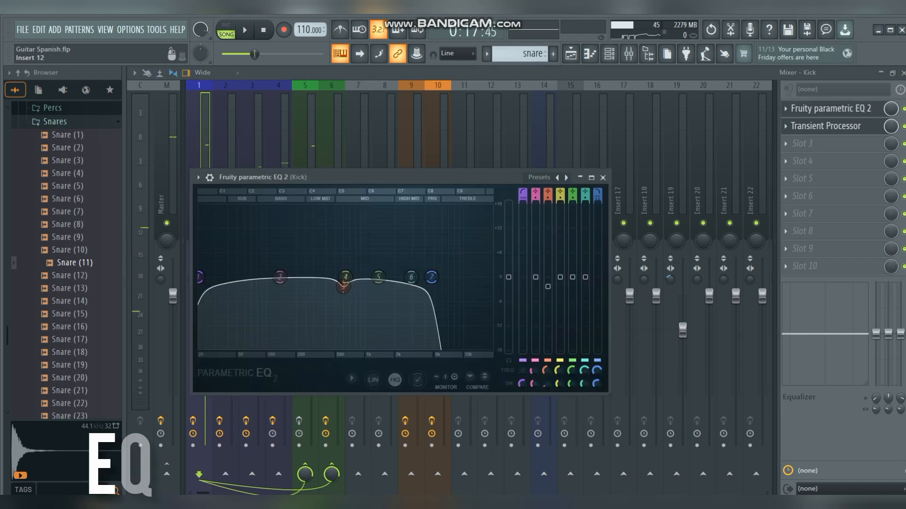
{"action": "left_click_drag", "start_coordinate": [406, 177], "coordinate": [464, 100]}
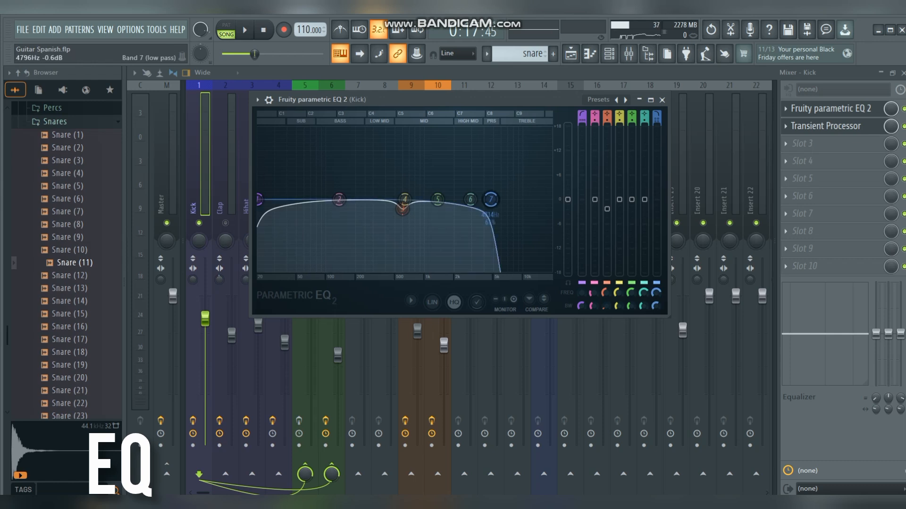
{"action": "right_click", "coordinate": [491, 199]}
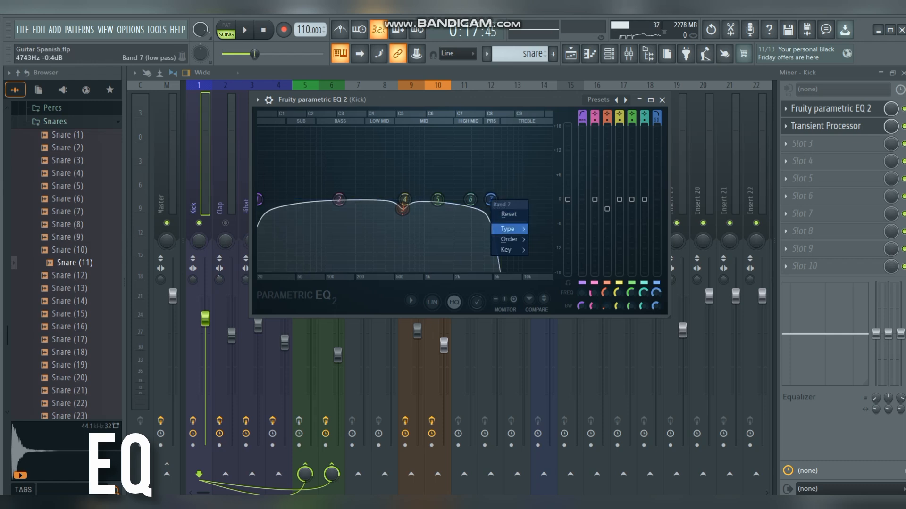
{"action": "mouse_move", "coordinate": [508, 229]}
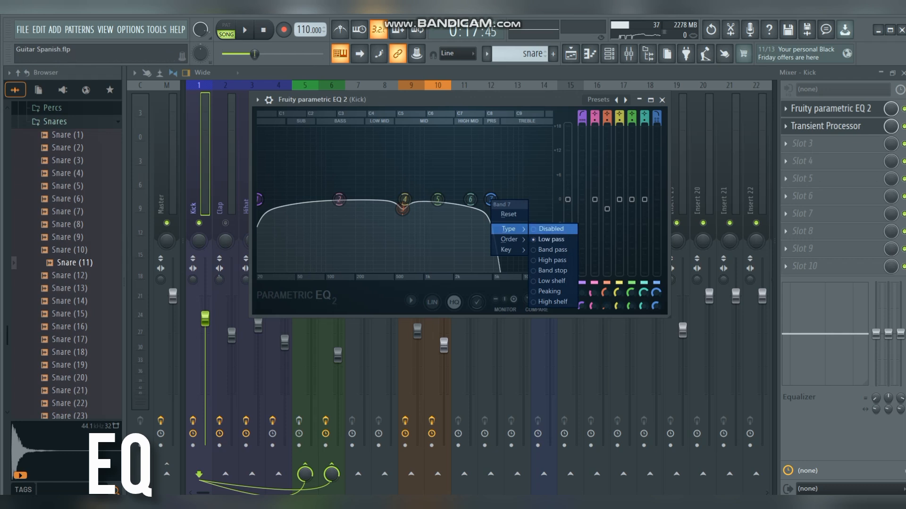
{"action": "key", "text": "Escape"}
{"action": "right_click", "coordinate": [259, 198]}
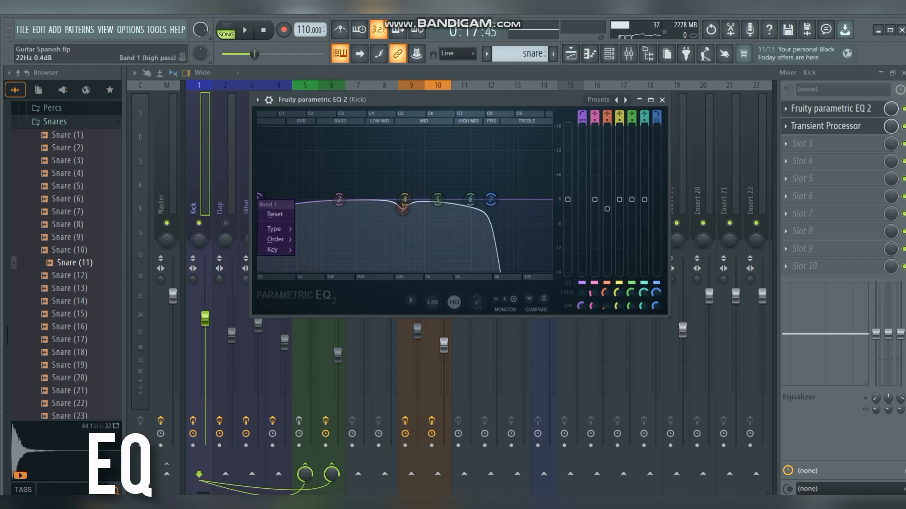
{"action": "mouse_move", "coordinate": [275, 229]}
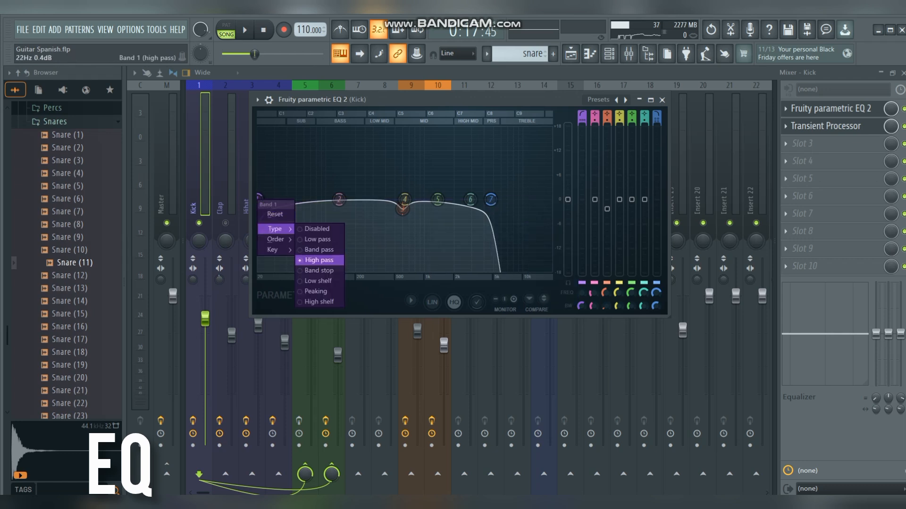
{"action": "left_click", "coordinate": [319, 260]}
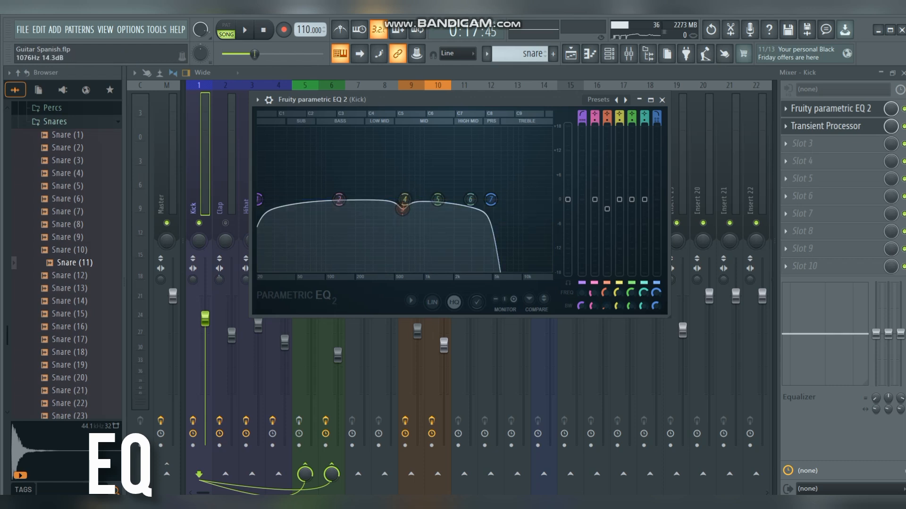
{"action": "left_click", "coordinate": [830, 109]}
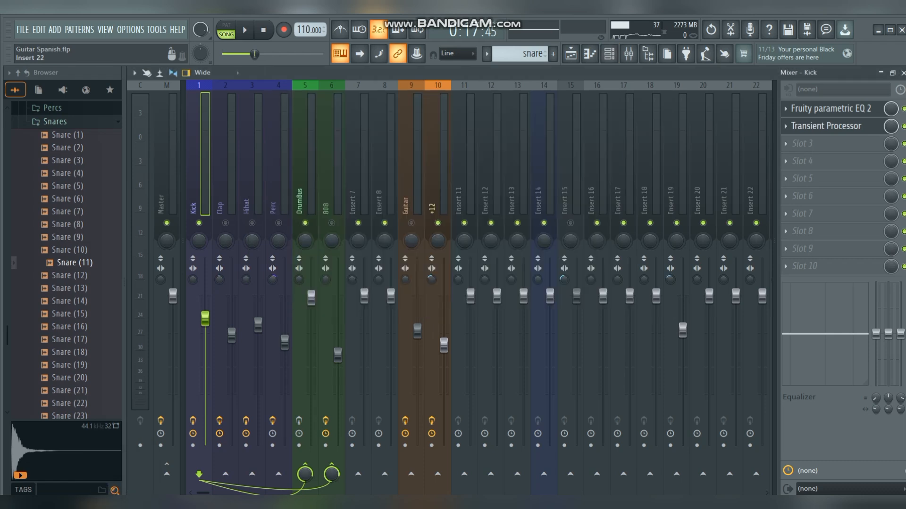
{"action": "left_click", "coordinate": [825, 126]}
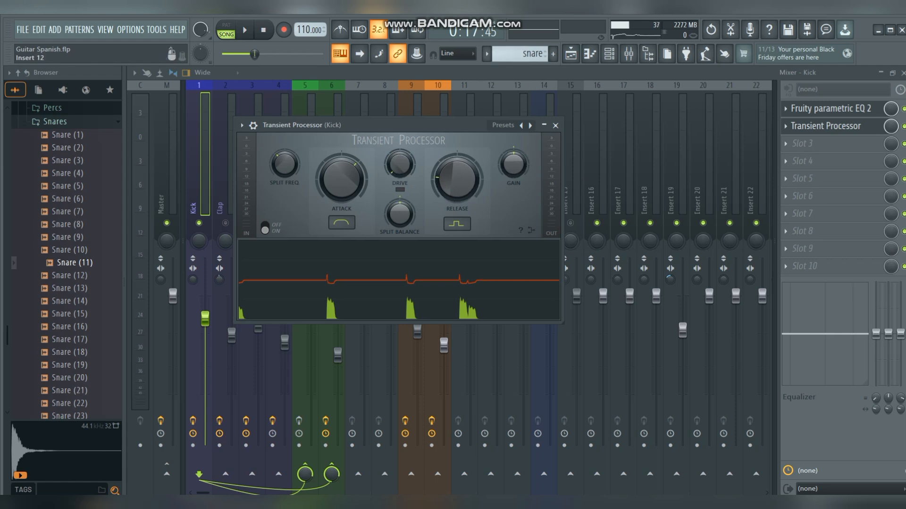
{"action": "key", "text": "Escape"}
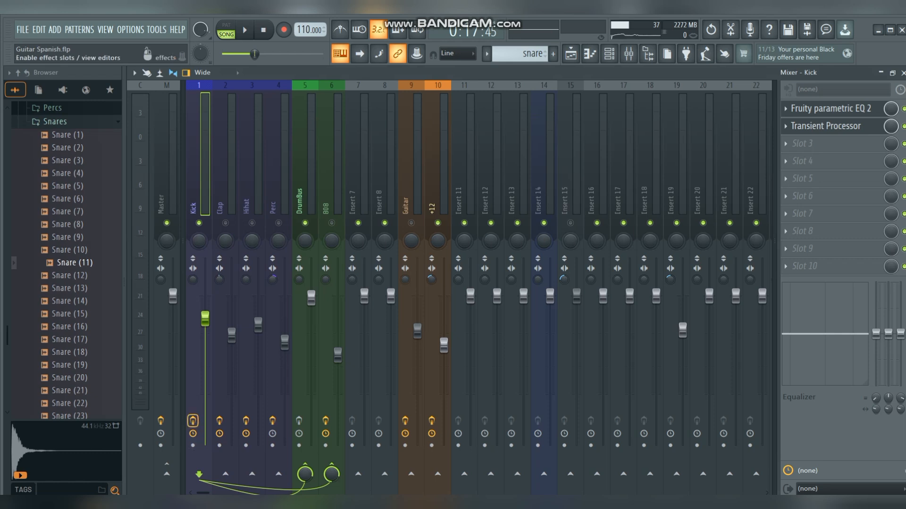
Step: Compare the kick's sound by playing it with its effects bypassed and with them enabled
{"action": "key", "text": "space"}
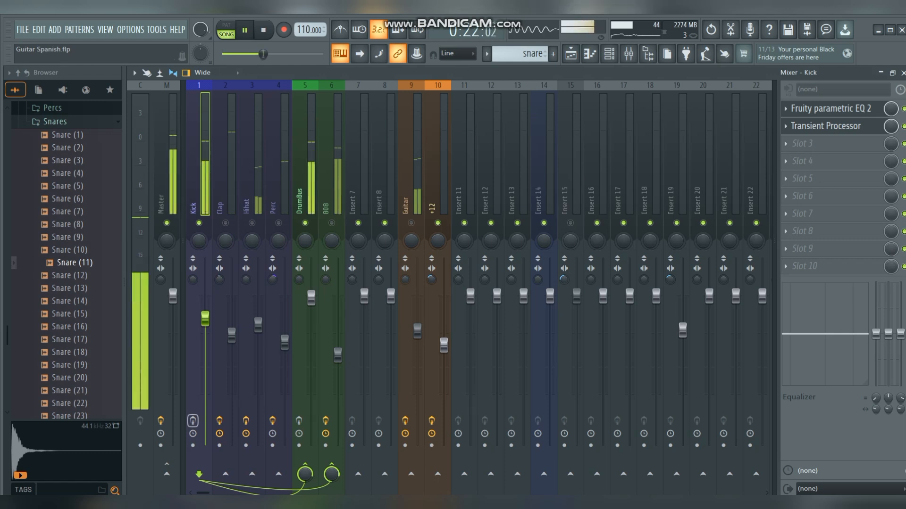
{"action": "left_click", "coordinate": [193, 420]}
{"action": "key", "text": "space"}
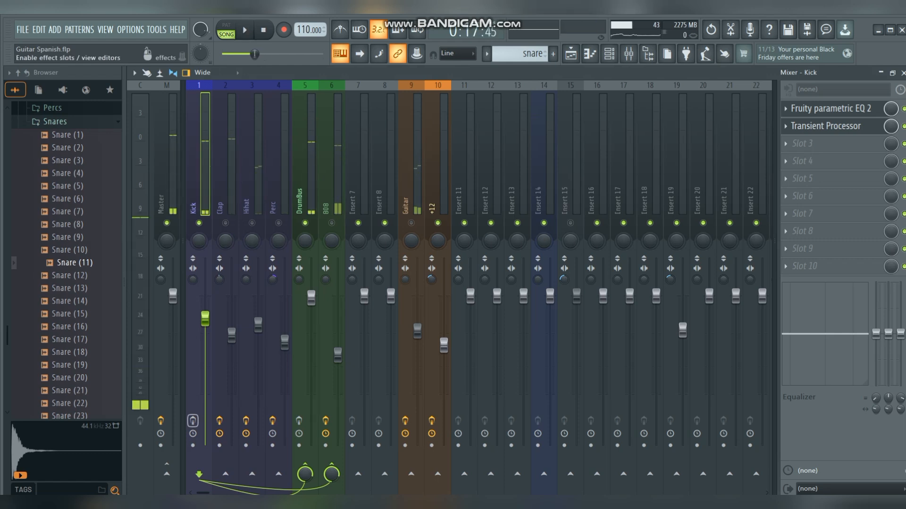
{"action": "key", "text": "space"}
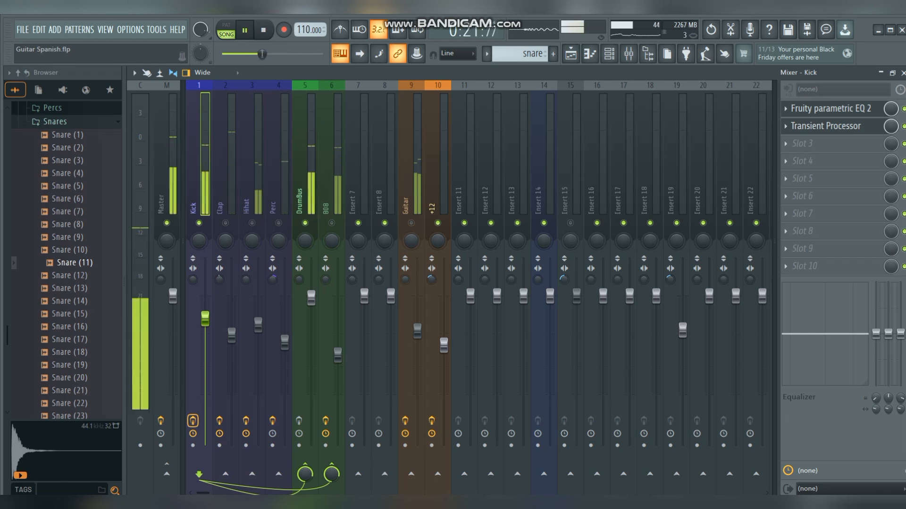
{"action": "key", "text": "space"}
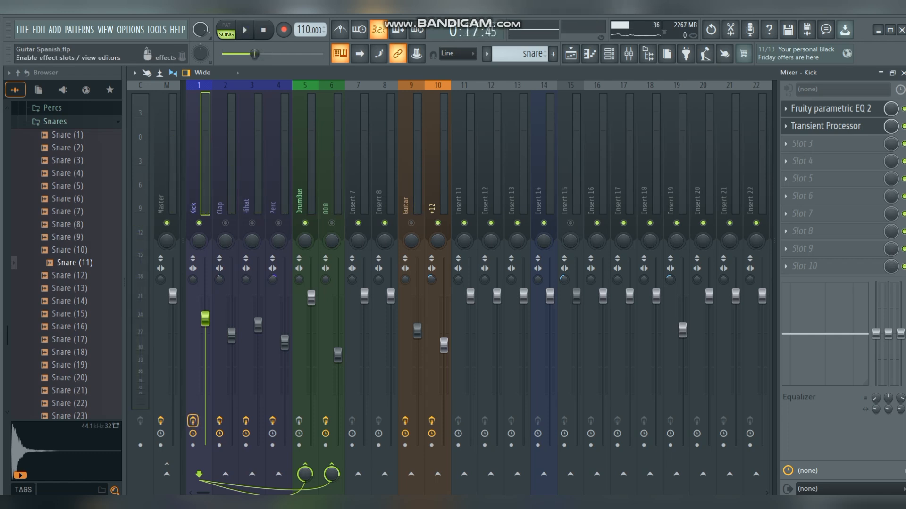
Step: Select the Clap mixer track, mute the Kick, unmute the Clap and audition it
{"action": "left_click", "coordinate": [222, 403]}
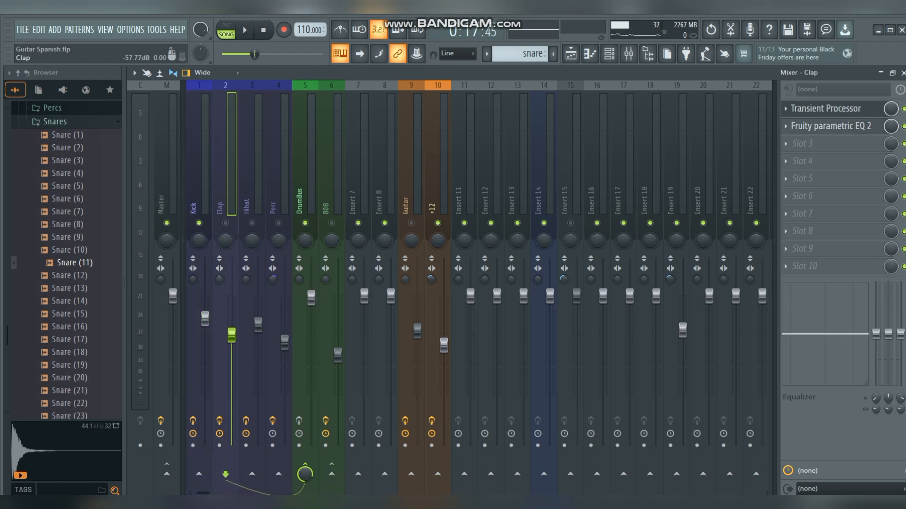
{"action": "key", "text": "space"}
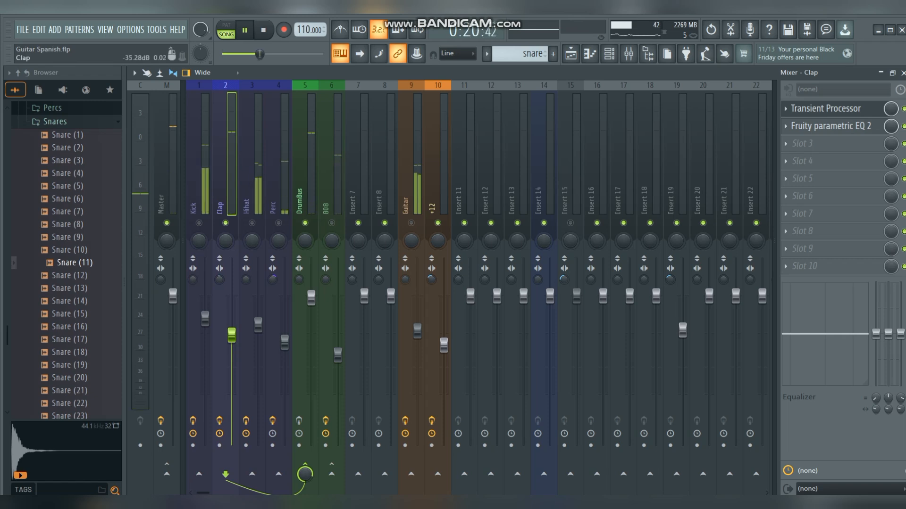
{"action": "key", "text": "space"}
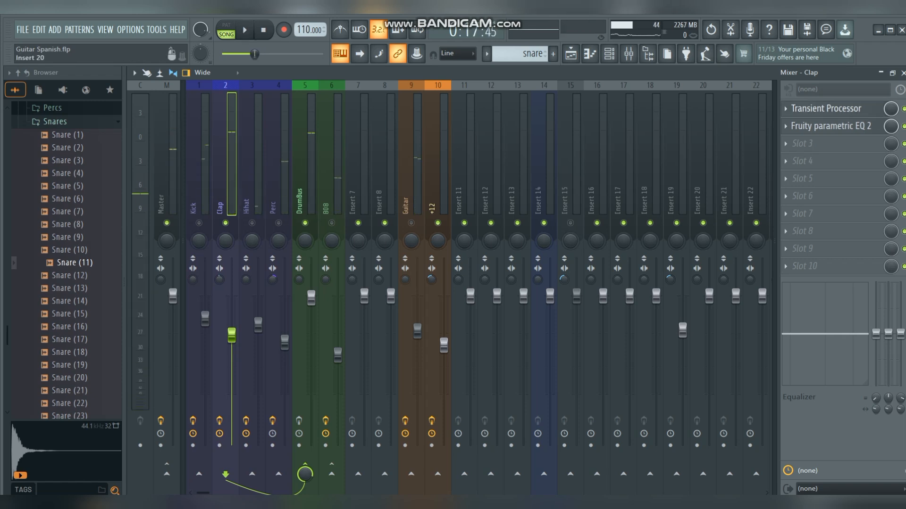
Step: Examine the Transient Processor on the Clap track, especially its Release setting
{"action": "left_click", "coordinate": [825, 108]}
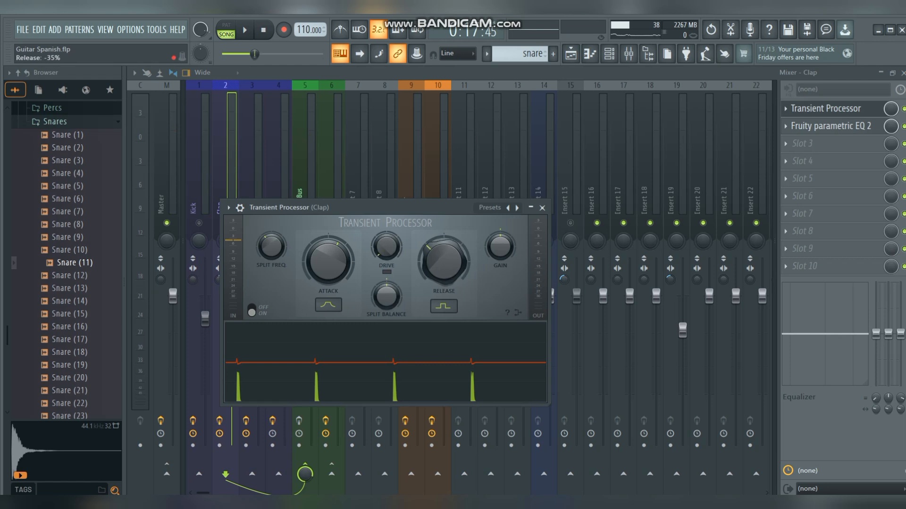
{"action": "left_click_drag", "start_coordinate": [444, 262], "coordinate": [444, 266]}
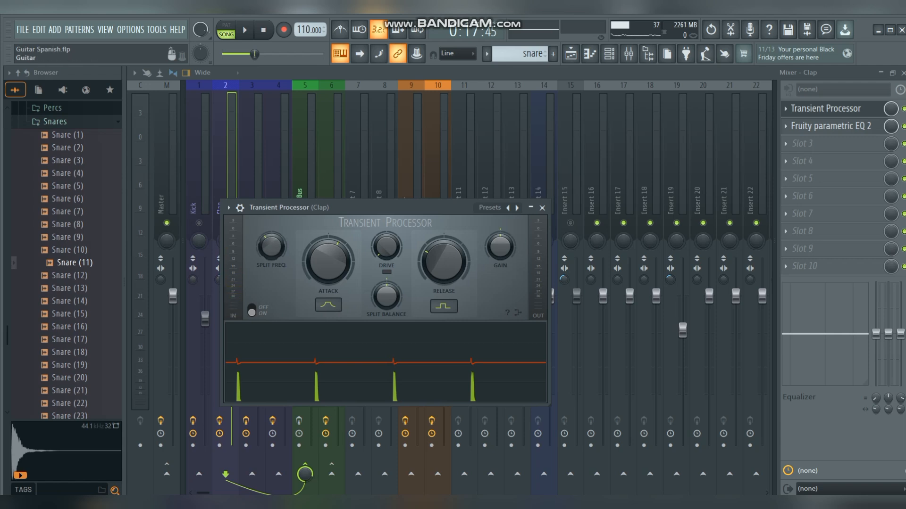
{"action": "key", "text": "Escape"}
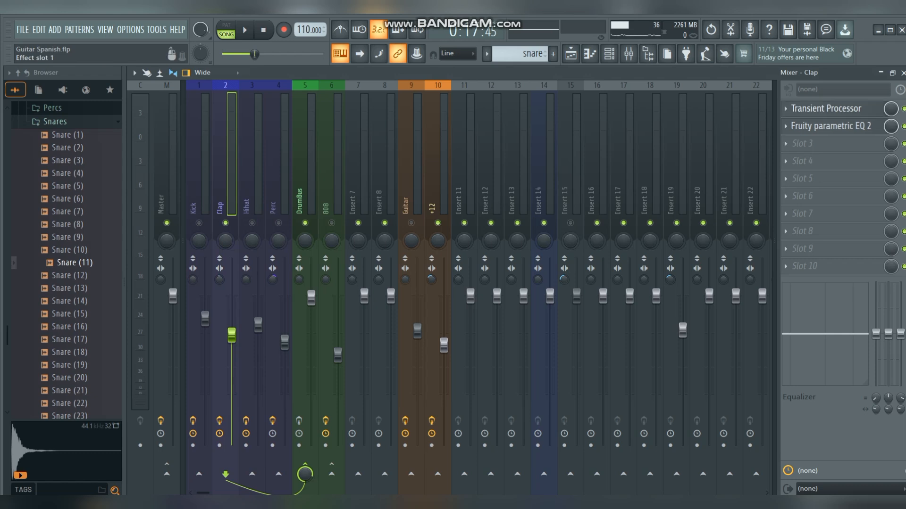
{"action": "left_click", "coordinate": [825, 108]}
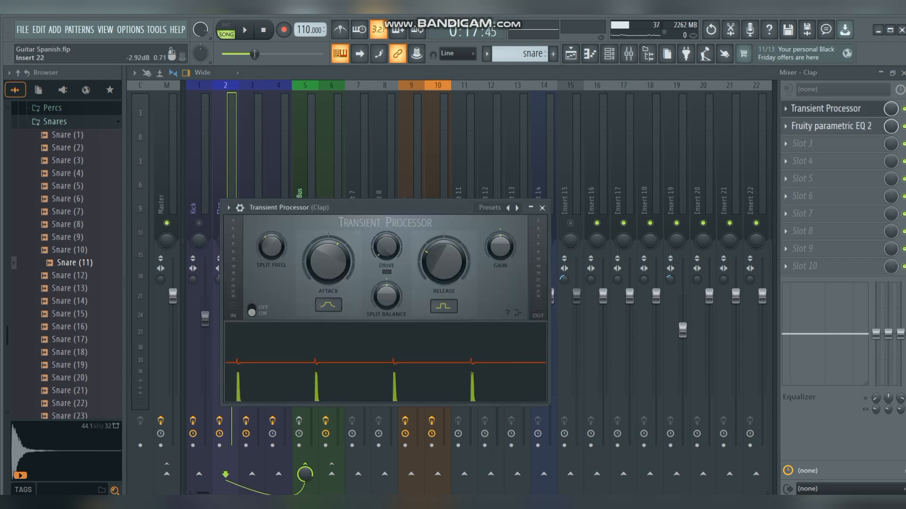
Step: Examine the Clap's Fruity parametric EQ 2 curve during playback and check the options of its high-pass band 1
{"action": "left_click", "coordinate": [831, 126]}
{"action": "left_click_drag", "start_coordinate": [379, 222], "coordinate": [382, 101]}
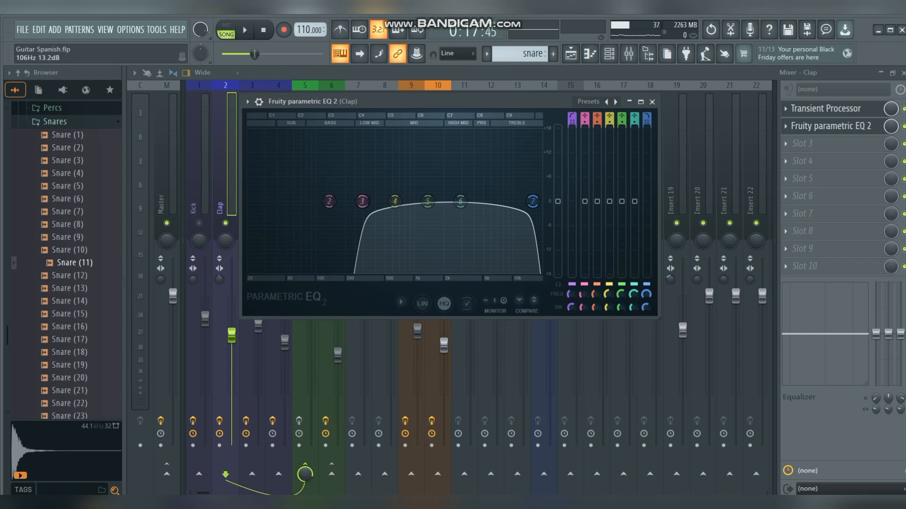
{"action": "key", "text": "space"}
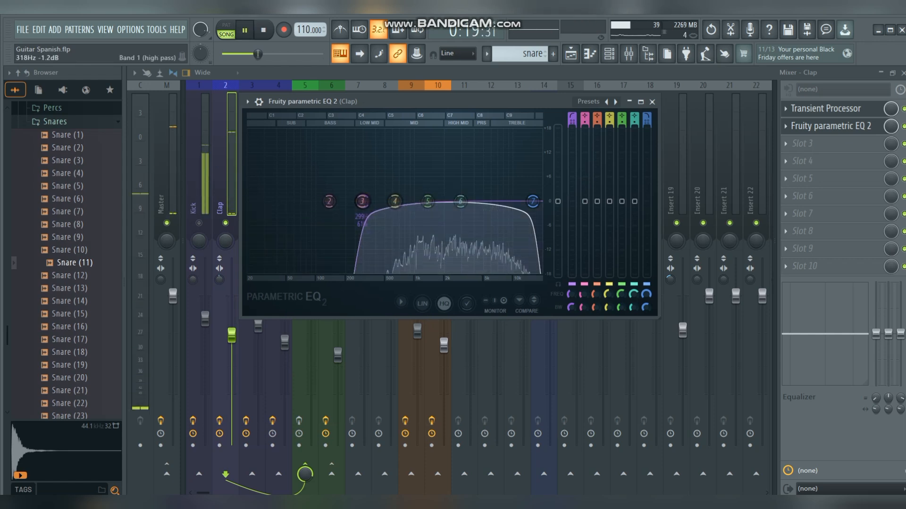
{"action": "key", "text": "space"}
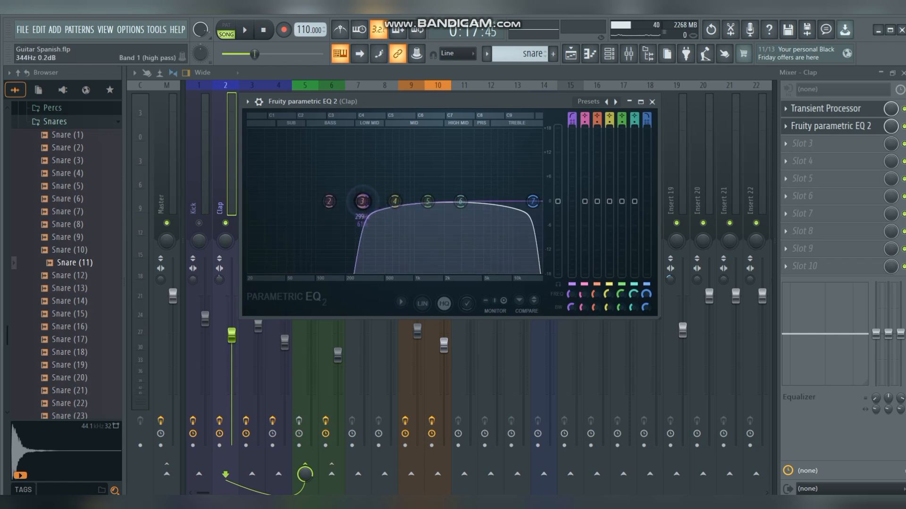
{"action": "right_click", "coordinate": [362, 202]}
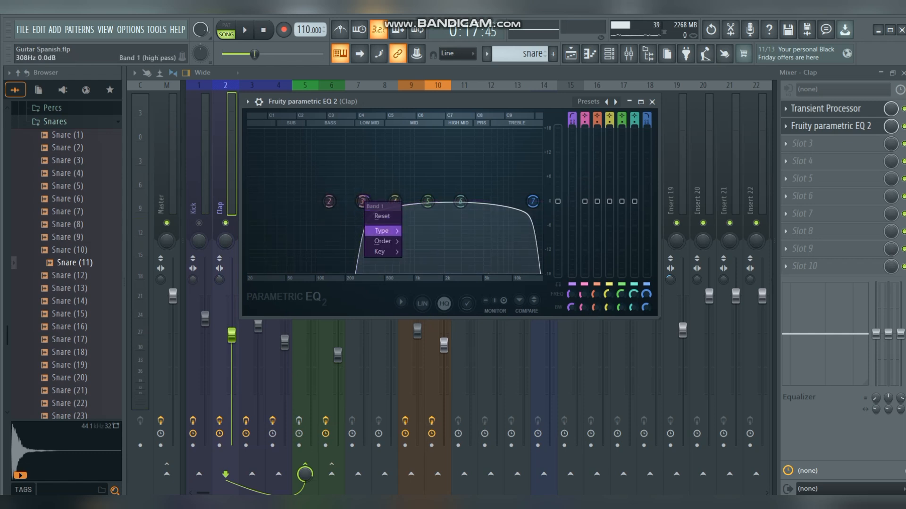
{"action": "mouse_move", "coordinate": [383, 231]}
{"action": "key", "text": "Escape"}
{"action": "key", "text": "Escape"}
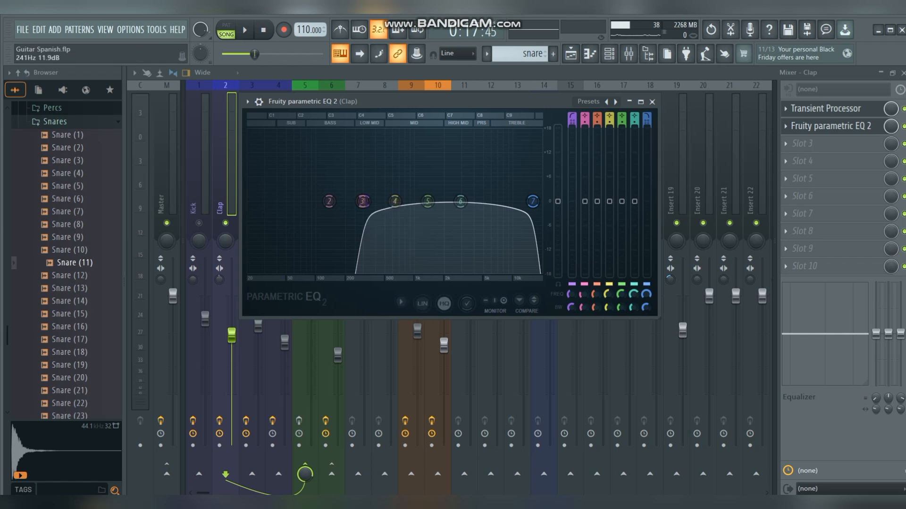
Step: Set the Clap EQ's high-pass band 1 to about 317 Hz and its low-pass band 7 to about 14303 Hz, auditioning each change
{"action": "left_click_drag", "start_coordinate": [363, 202], "coordinate": [364, 201]}
{"action": "key", "text": "space"}
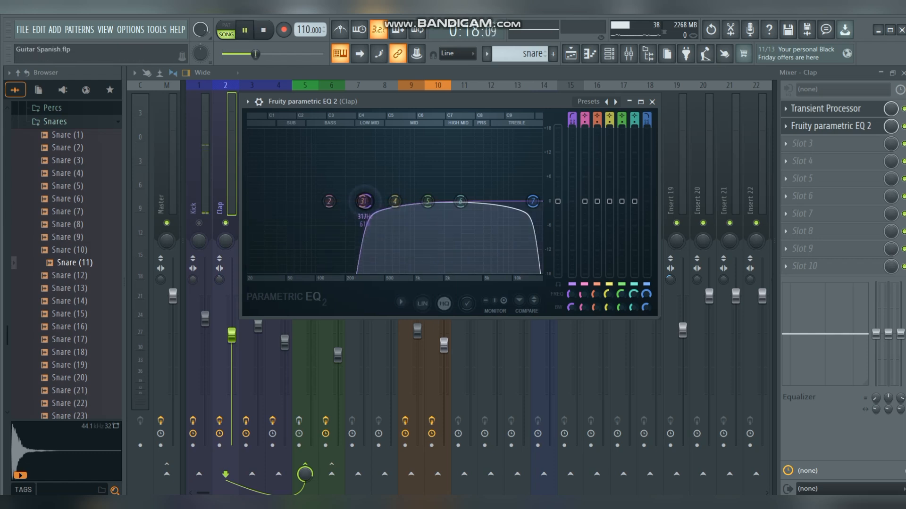
{"action": "key", "text": "space"}
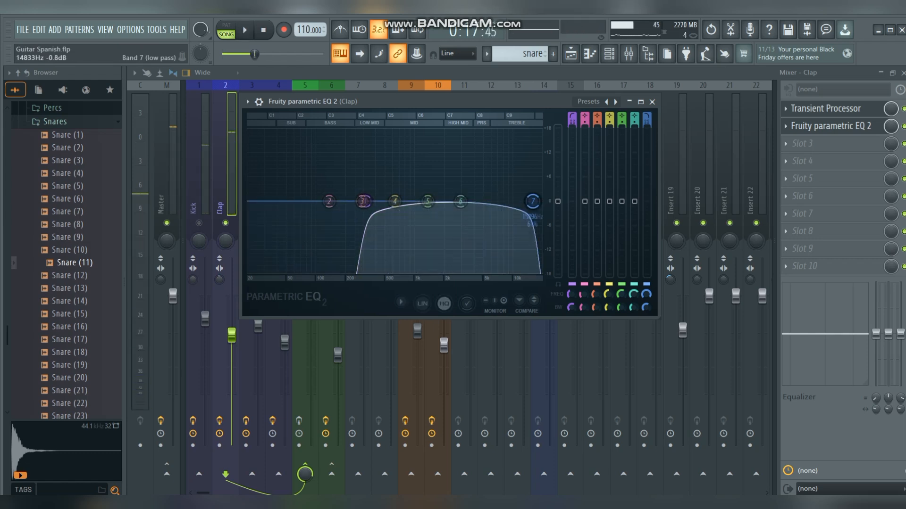
{"action": "left_click_drag", "start_coordinate": [532, 201], "coordinate": [528, 202]}
{"action": "key", "text": "space"}
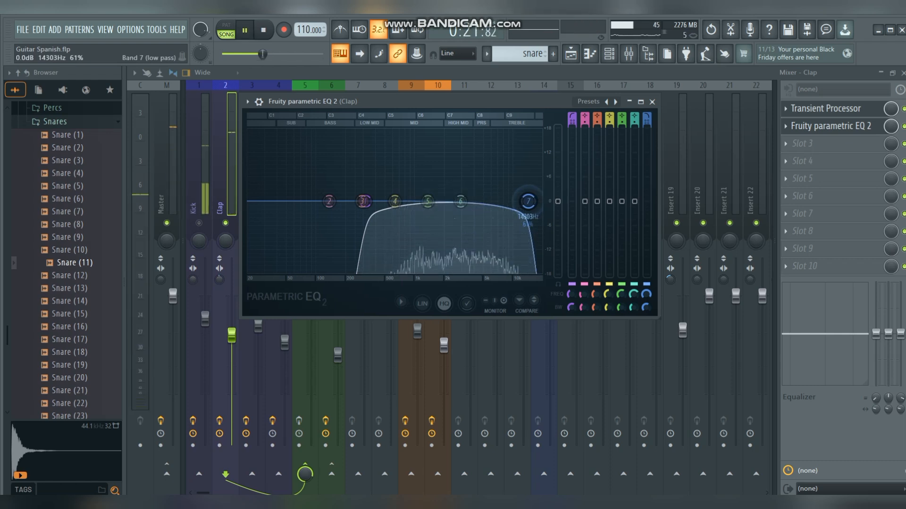
Step: Close the Clap's EQ and compare the Clap during playback with its track effects bypassed and enabled
{"action": "key", "text": "space"}
{"action": "key", "text": "Escape"}
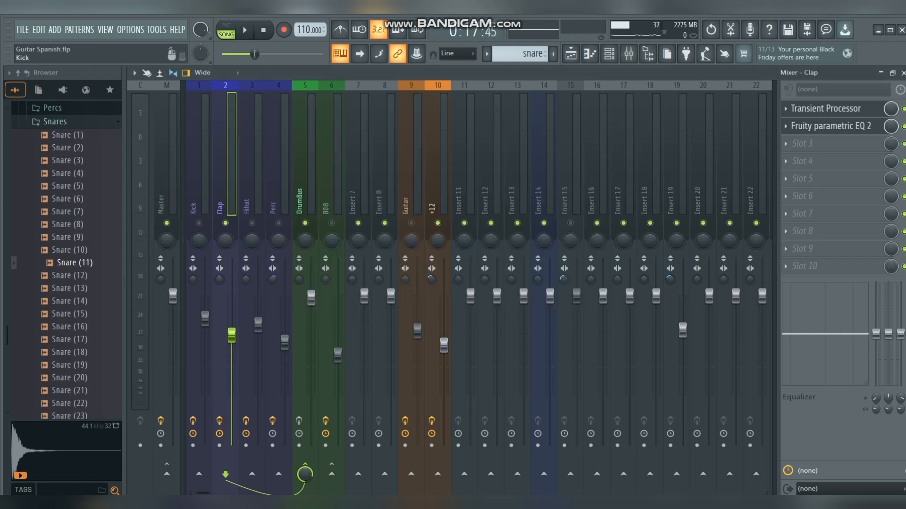
{"action": "key", "text": "space"}
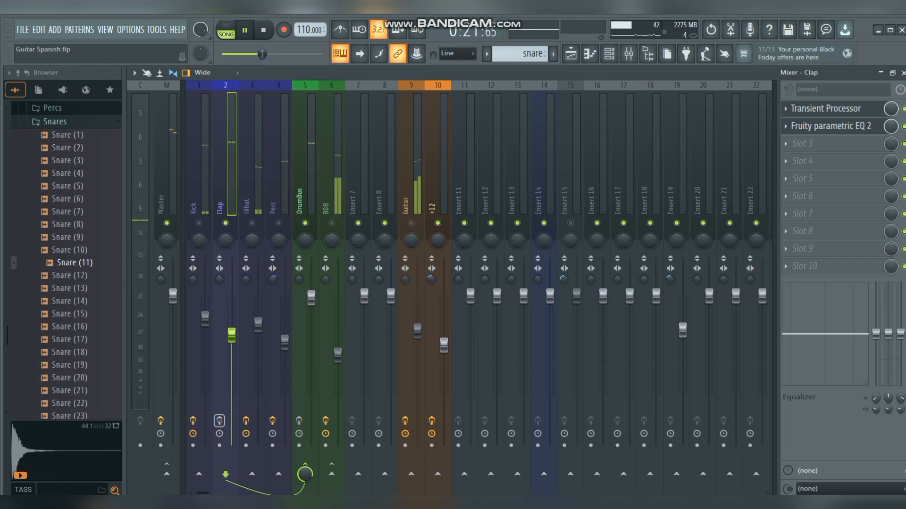
{"action": "key", "text": "space"}
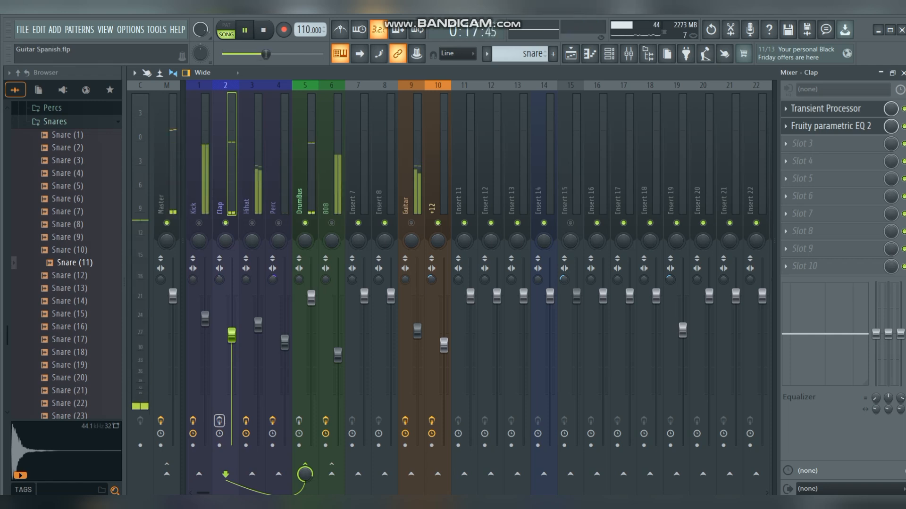
{"action": "key", "text": "space"}
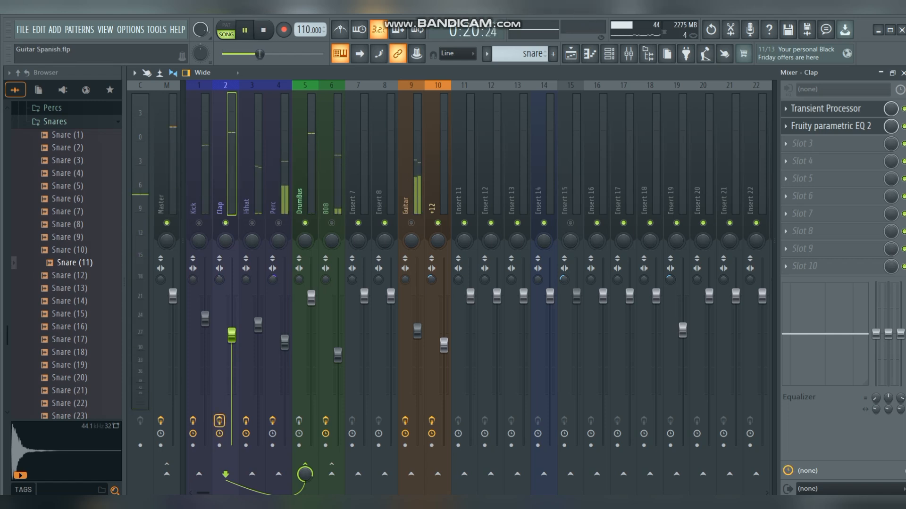
{"action": "key", "text": "space"}
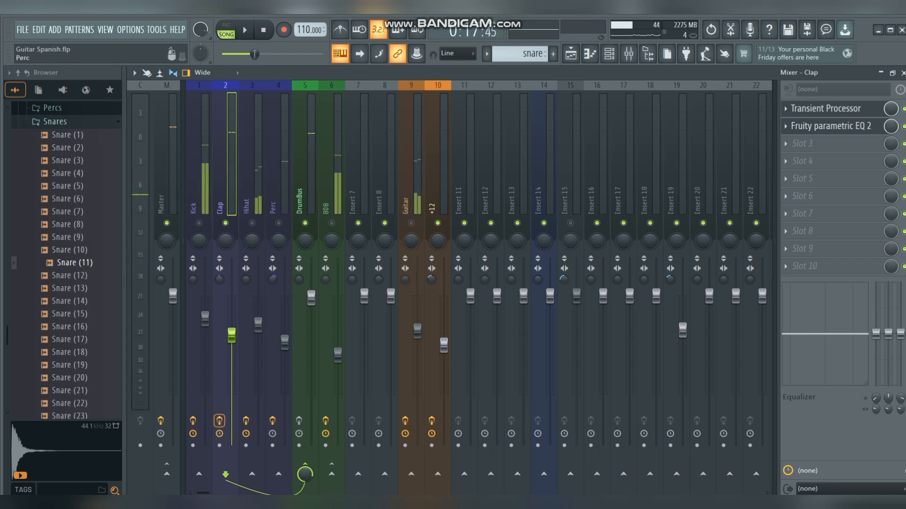
Step: Select the Hihat mixer track, unmute it and mute the Clap
{"action": "left_click", "coordinate": [250, 161]}
{"action": "left_click", "coordinate": [251, 222]}
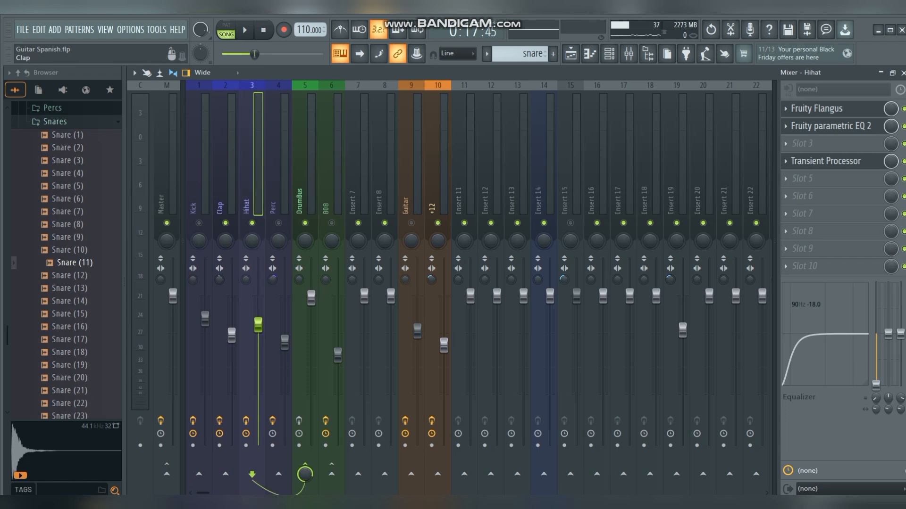
{"action": "left_click", "coordinate": [225, 223]}
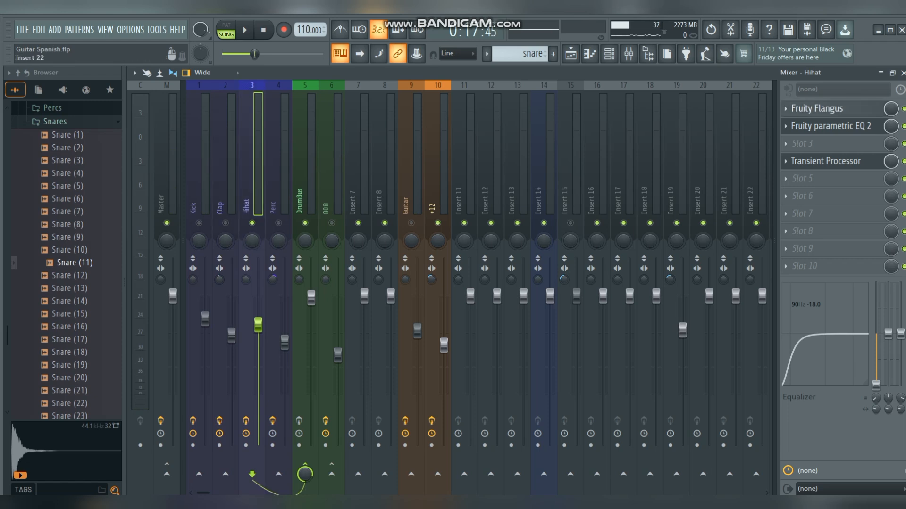
Step: Examine the Fruity Flangus settings on the Hihat track
{"action": "left_click", "coordinate": [821, 109]}
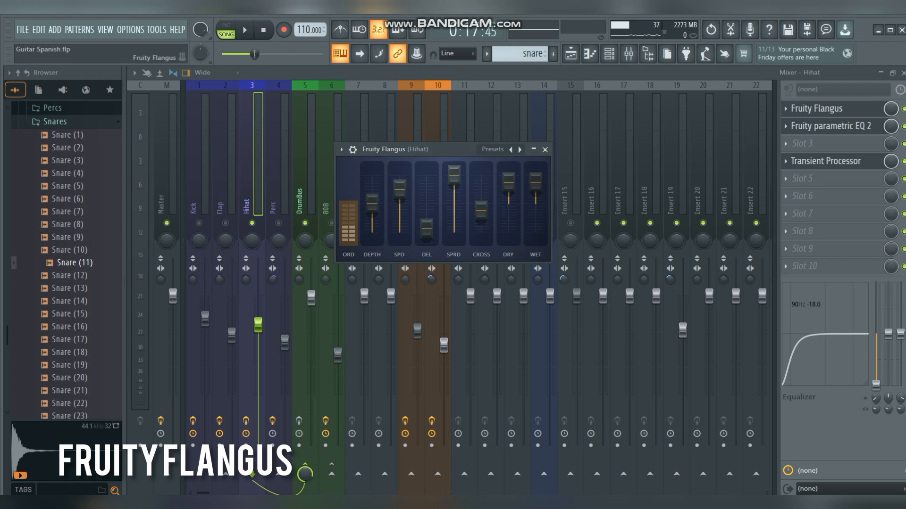
{"action": "left_click_drag", "start_coordinate": [415, 149], "coordinate": [415, 113]}
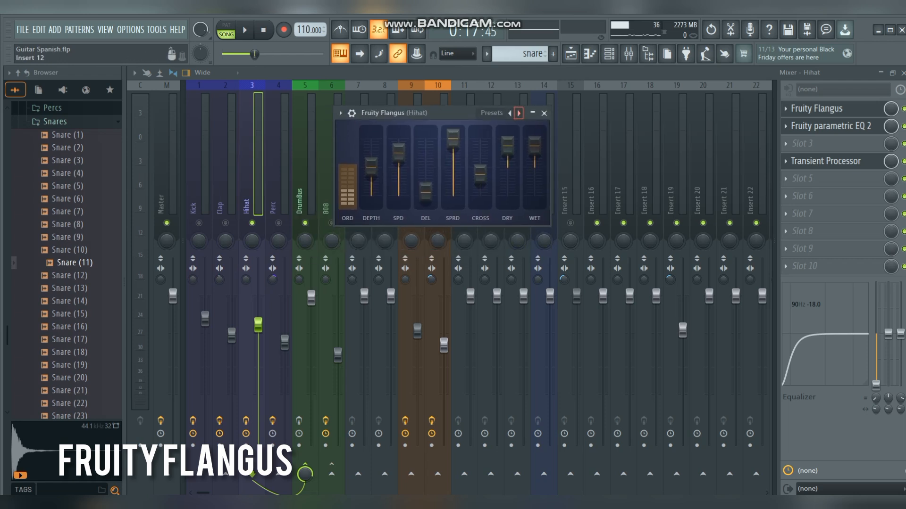
{"action": "key", "text": "Escape"}
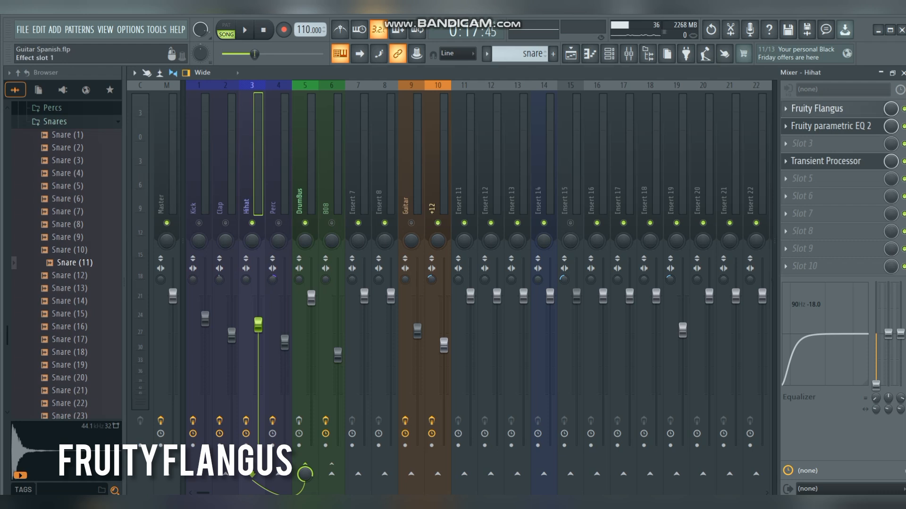
{"action": "left_click", "coordinate": [817, 109]}
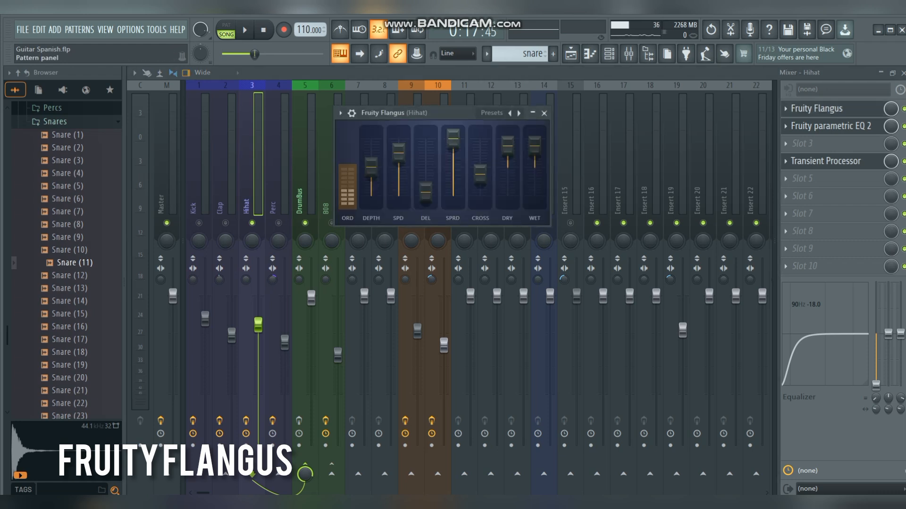
{"action": "left_click", "coordinate": [544, 113]}
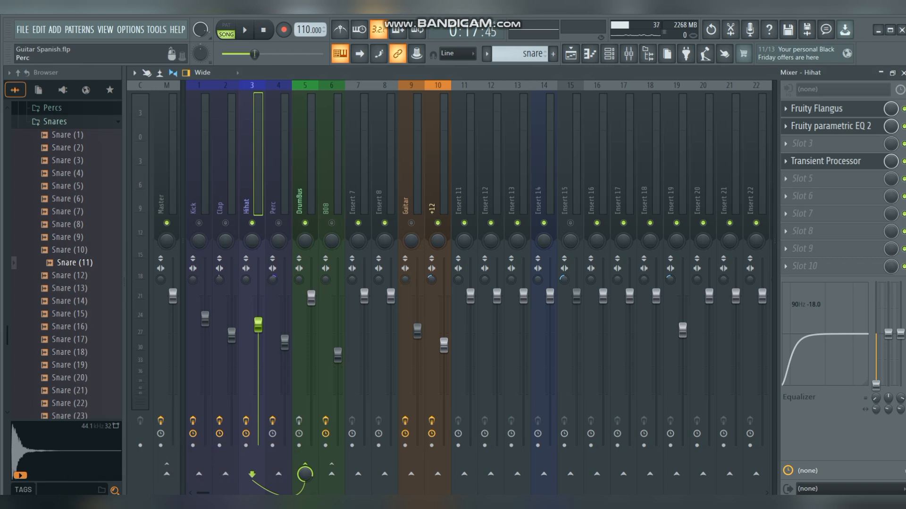
Step: Audition the Hihat with Fruity Flangus switched on and off to compare the stereo effect
{"action": "key", "text": "space"}
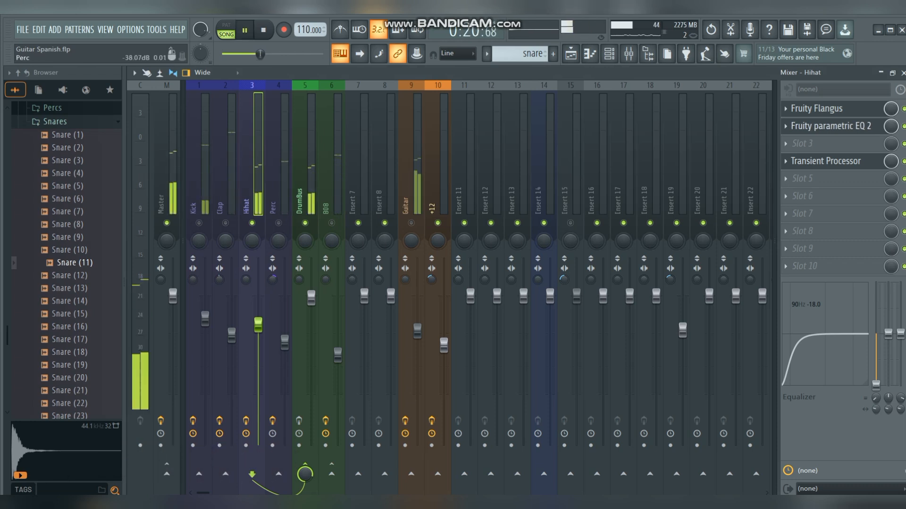
{"action": "key", "text": "space"}
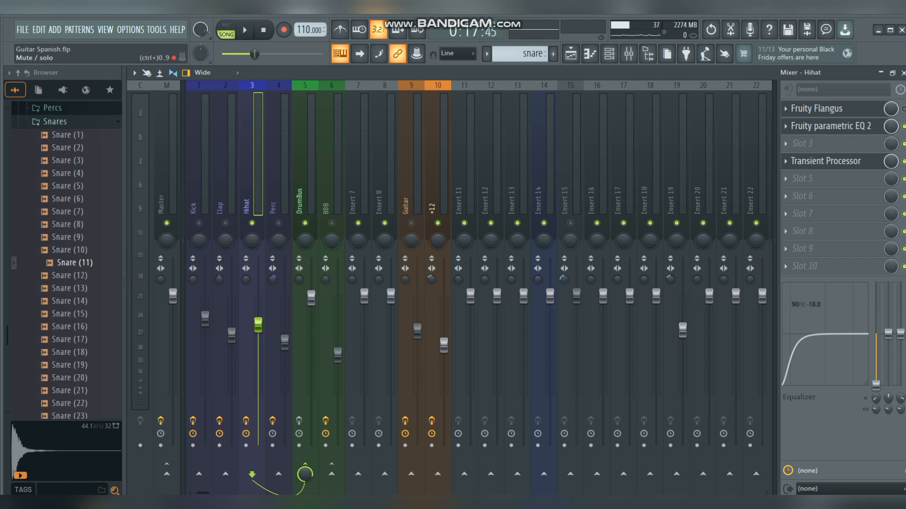
{"action": "key", "text": "space"}
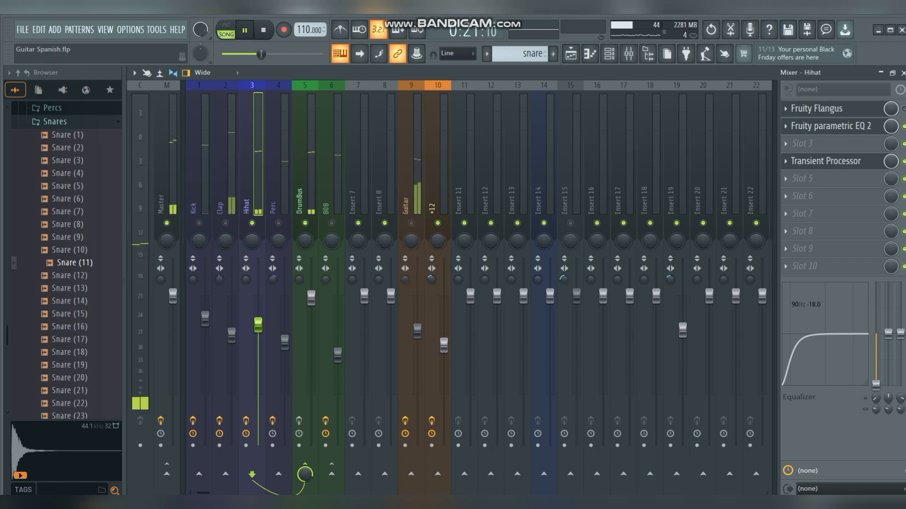
{"action": "key", "text": "space"}
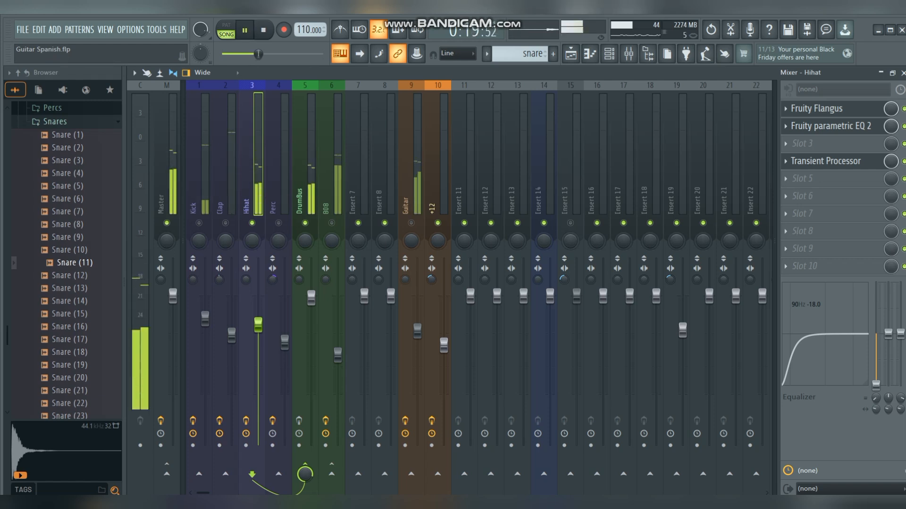
{"action": "key", "text": "space"}
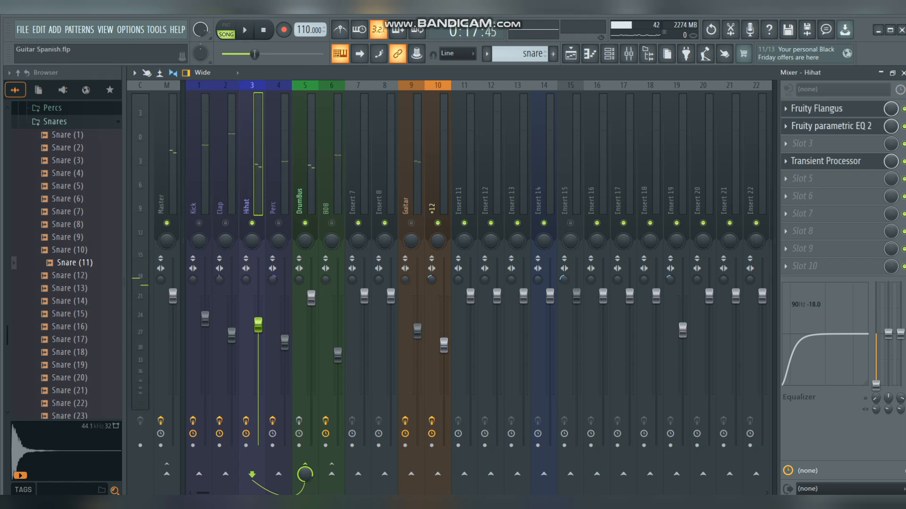
Step: Examine the Hihat's Fruity parametric EQ 2 curve and its Transient Processor settings
{"action": "left_click", "coordinate": [830, 126]}
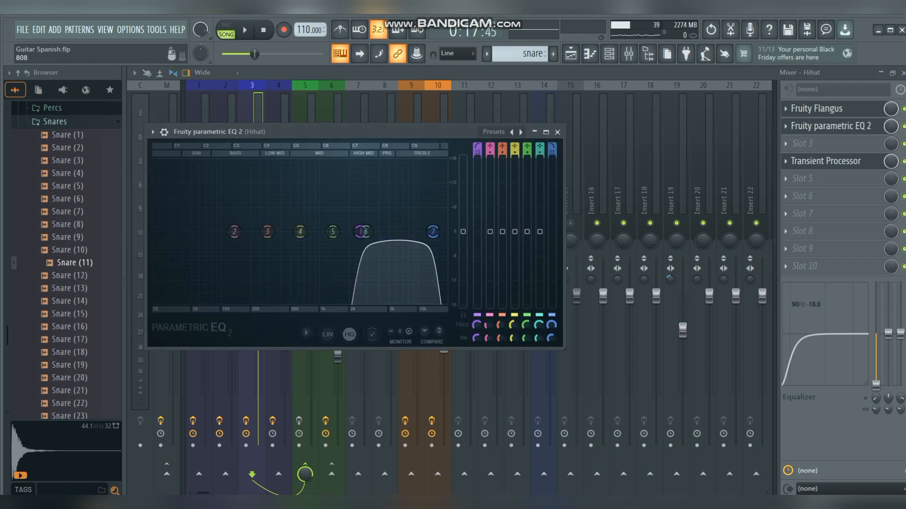
{"action": "left_click_drag", "start_coordinate": [330, 132], "coordinate": [348, 105]}
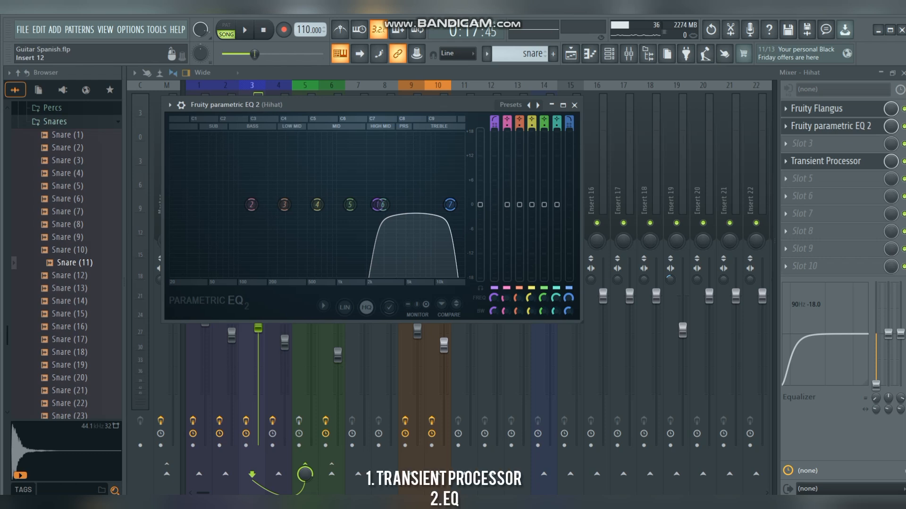
{"action": "key", "text": "Escape"}
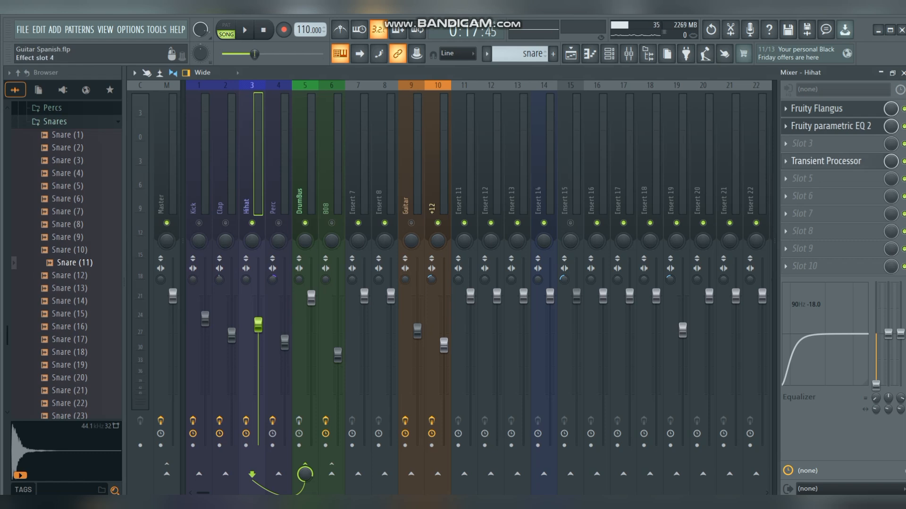
{"action": "left_click", "coordinate": [825, 161]}
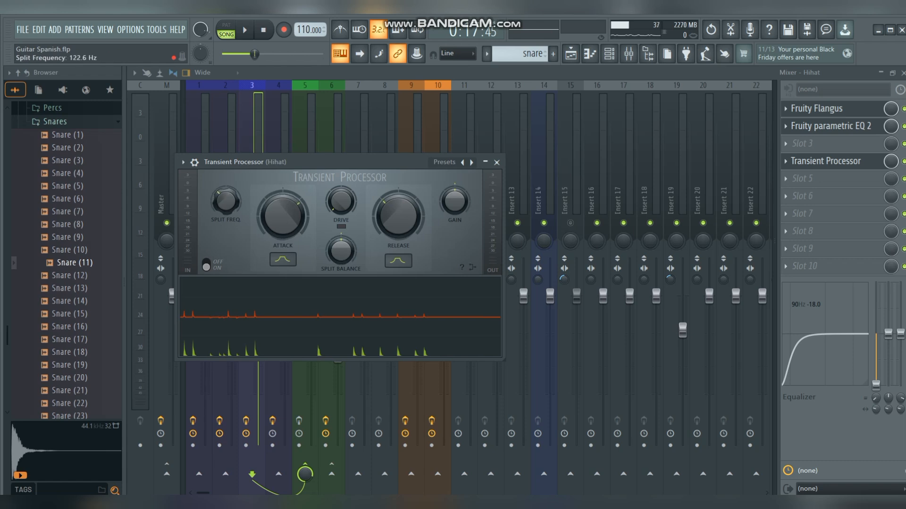
{"action": "key", "text": "Escape"}
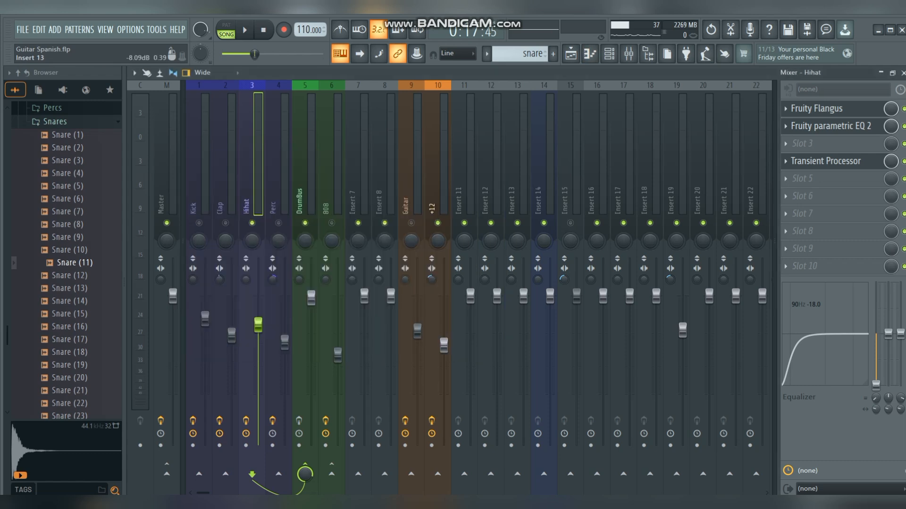
Step: Select and unmute the Perc track and examine its Transient Processor, especially the Release setting
{"action": "left_click", "coordinate": [275, 188]}
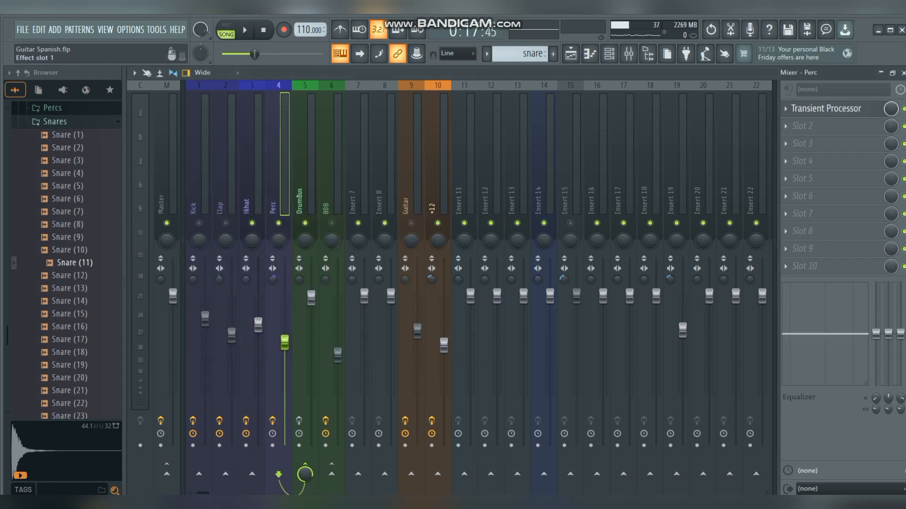
{"action": "left_click", "coordinate": [825, 108]}
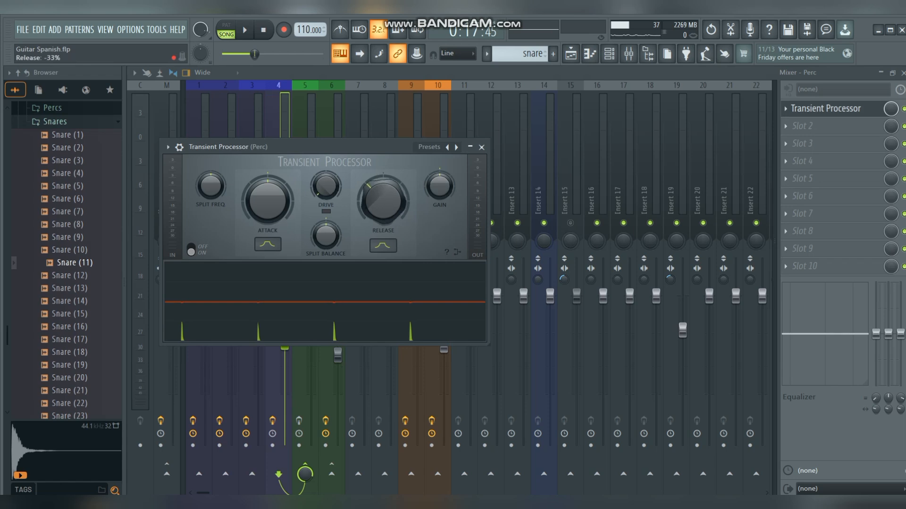
{"action": "mouse_move", "coordinate": [383, 201]}
{"action": "left_mouse_down"}
{"action": "mouse_move", "coordinate": [383, 210]}
{"action": "mouse_move", "coordinate": [383, 202]}
{"action": "left_mouse_up"}
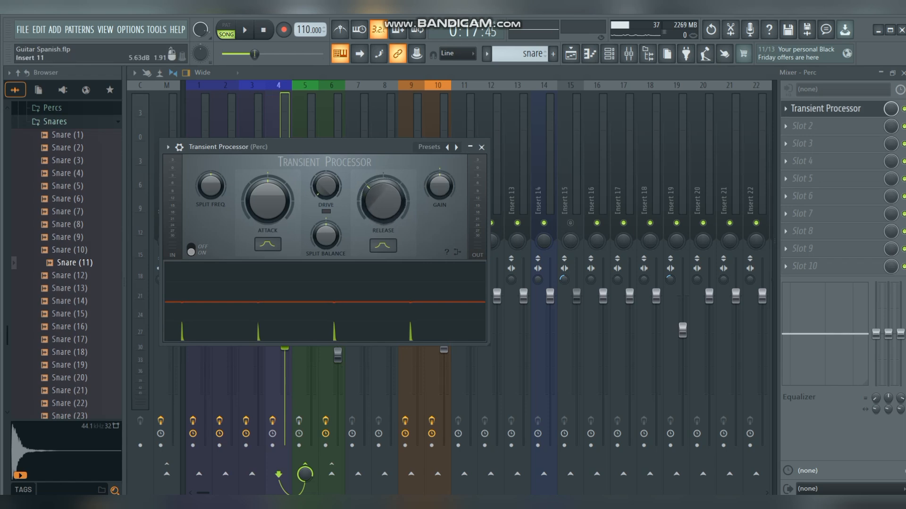
{"action": "left_click", "coordinate": [481, 147]}
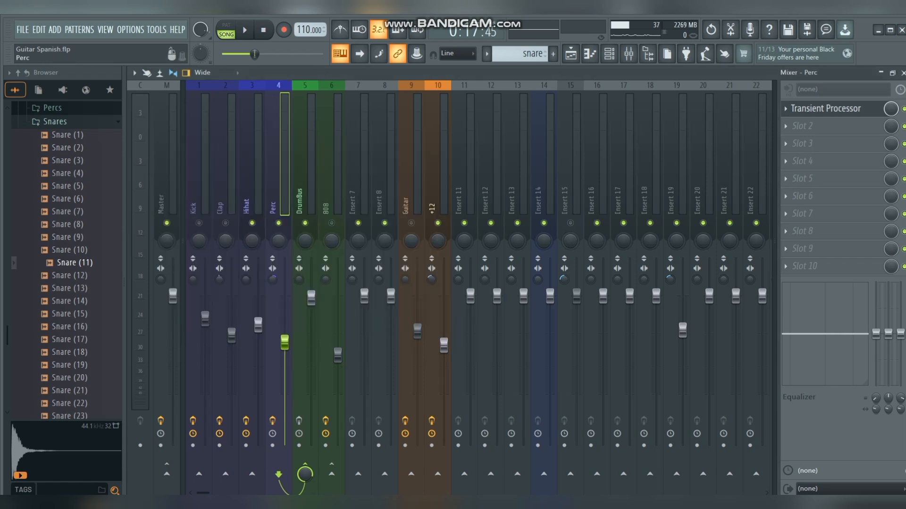
Step: Return to the Hihat track, mute the Perc and audition the Hihat with its effects bypassed and enabled
{"action": "left_click", "coordinate": [250, 179]}
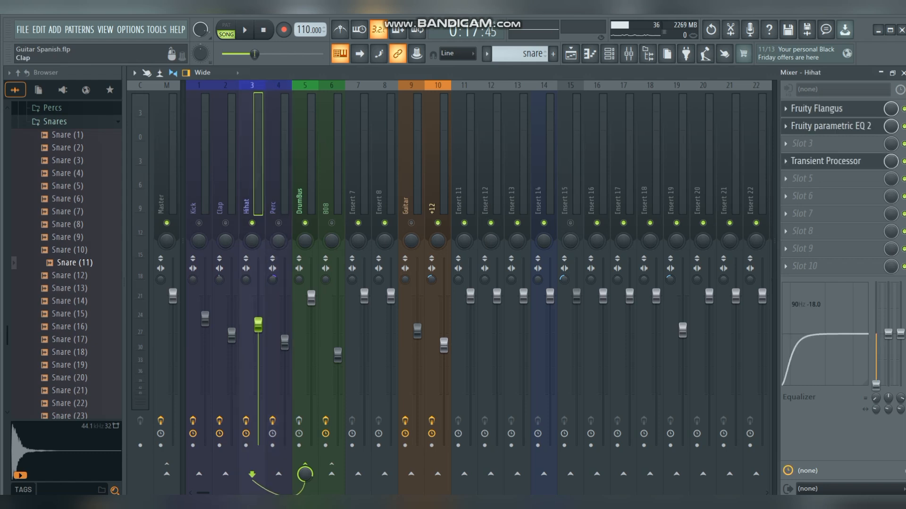
{"action": "key", "text": "space"}
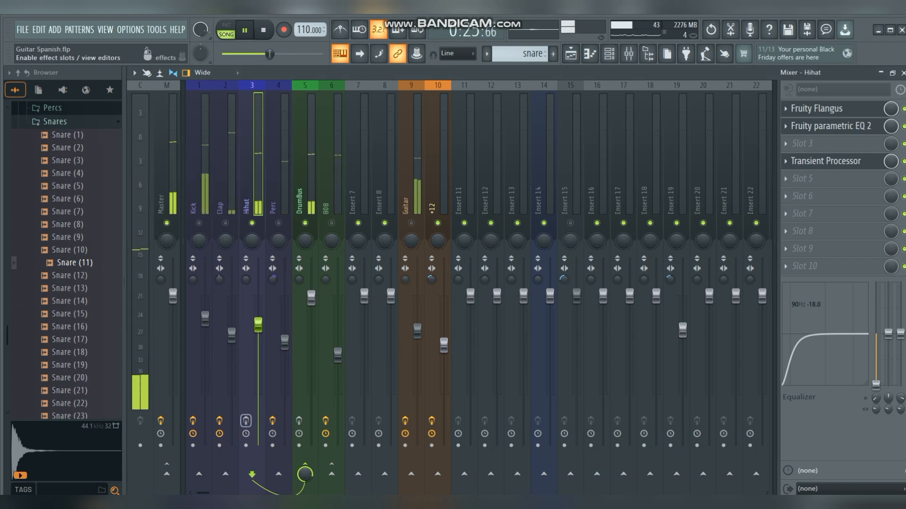
{"action": "key", "text": "space"}
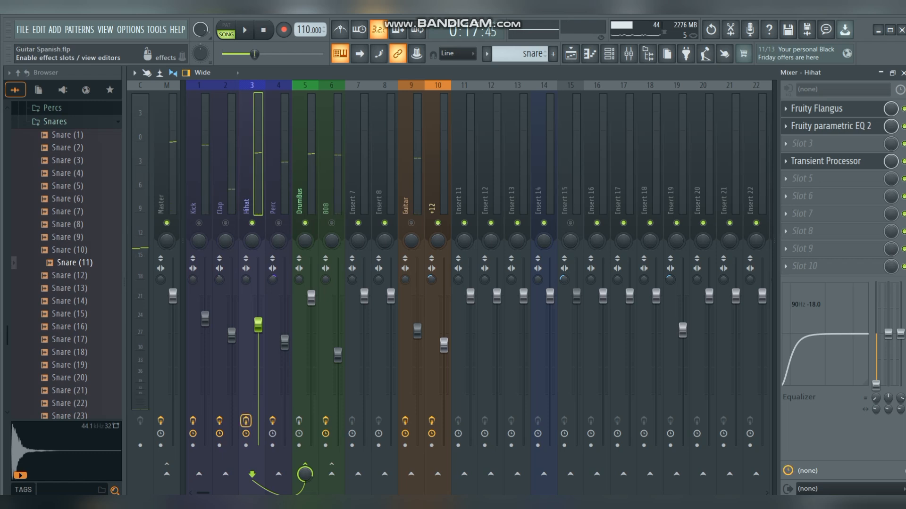
Step: Unmute the Kick, Clap and Perc tracks and audition all the drums together
{"action": "key", "text": "space"}
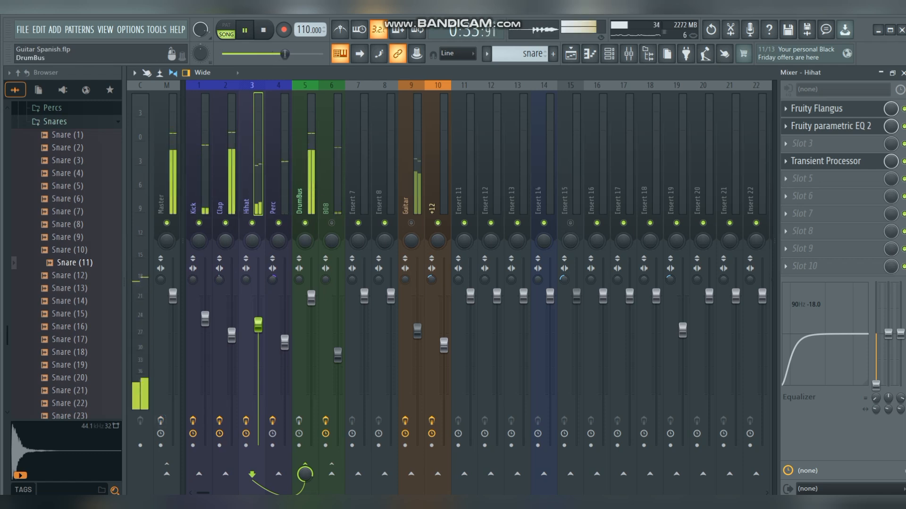
{"action": "key", "text": "space"}
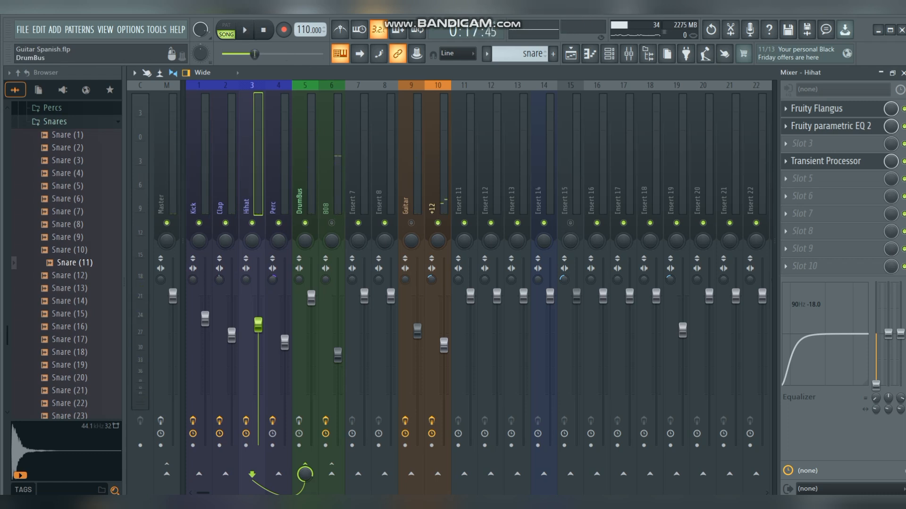
Step: Select the DrumBus track and compare the drums during playback with its effects bypassed and enabled
{"action": "left_click", "coordinate": [304, 189]}
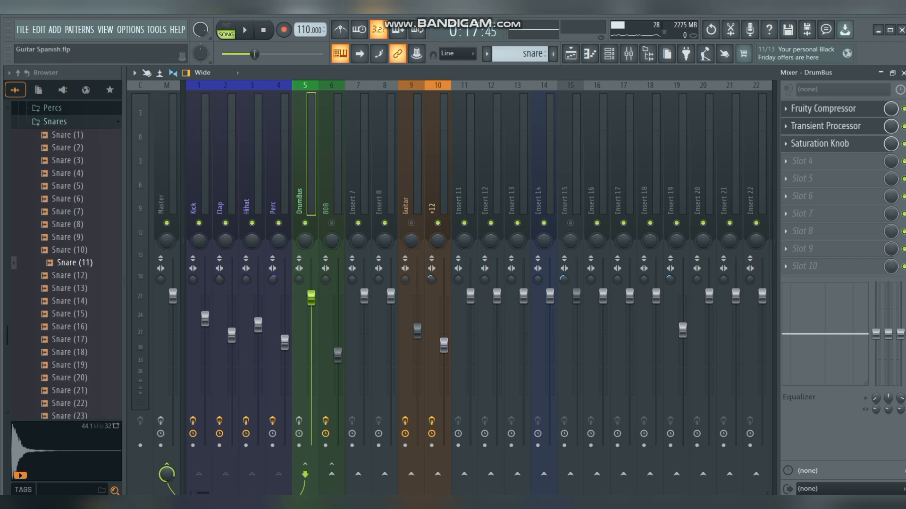
{"action": "key", "text": "space"}
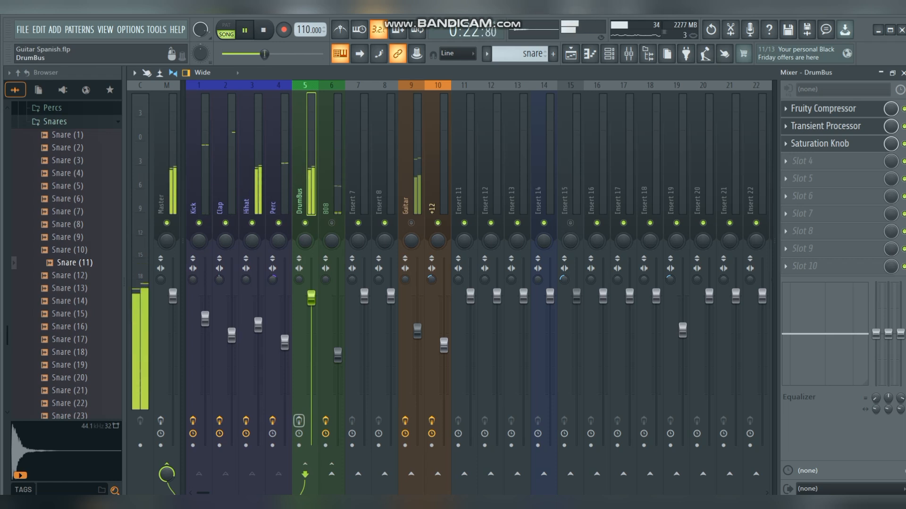
{"action": "key", "text": "space"}
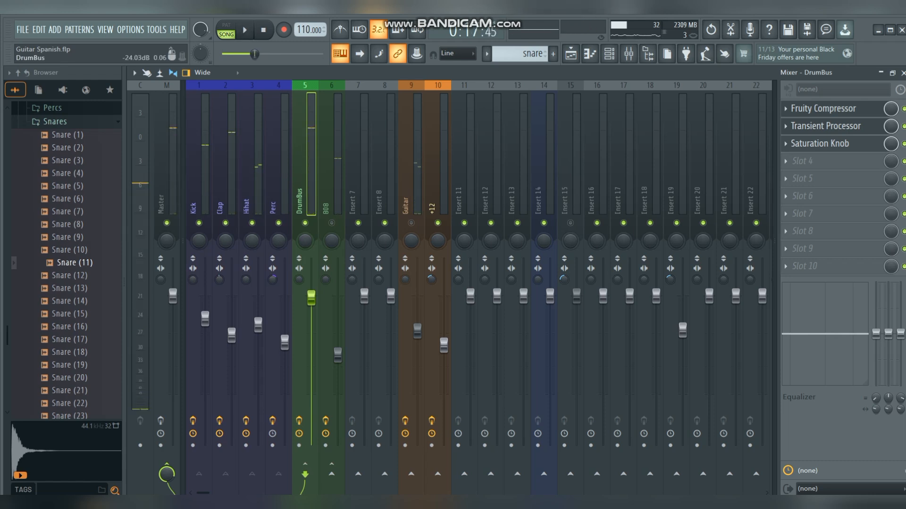
{"action": "key", "text": "space"}
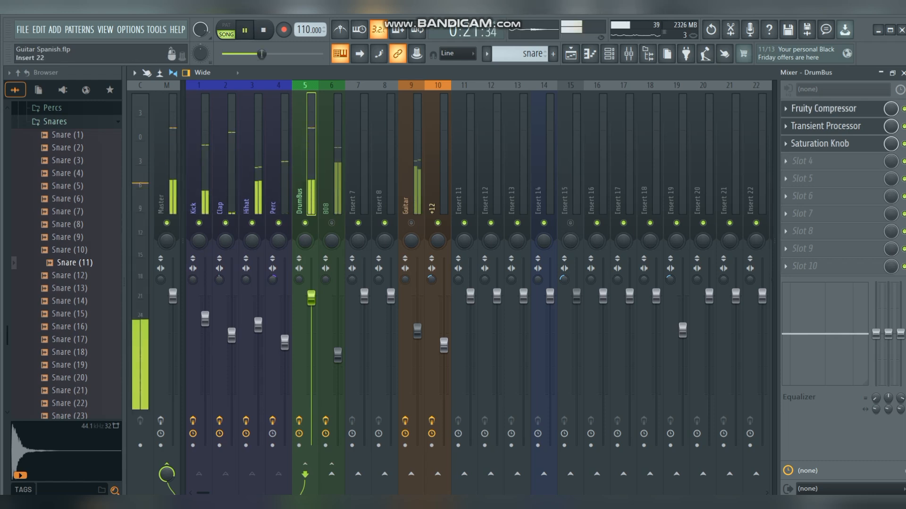
Step: Stop playback and examine the Fruity Compressor settings on the DrumBus track
{"action": "key", "text": "space"}
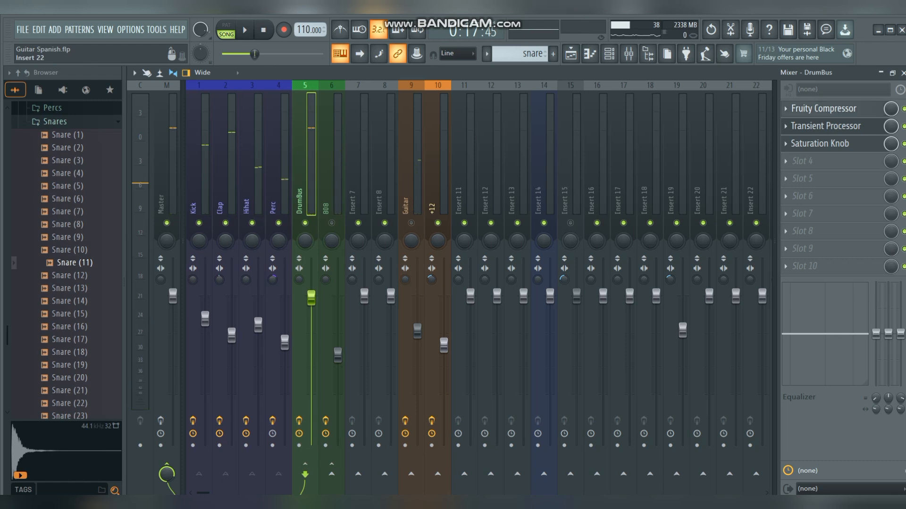
{"action": "left_click", "coordinate": [823, 109]}
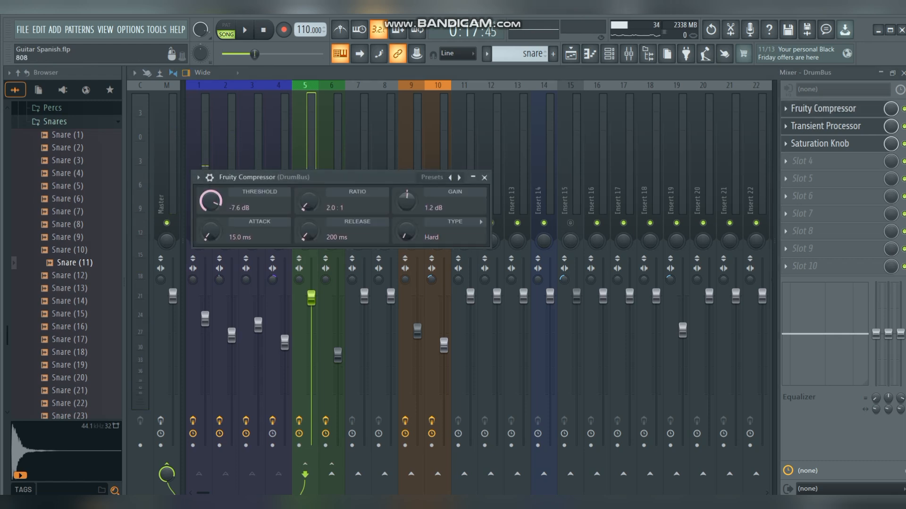
{"action": "left_click_drag", "start_coordinate": [246, 176], "coordinate": [361, 265]}
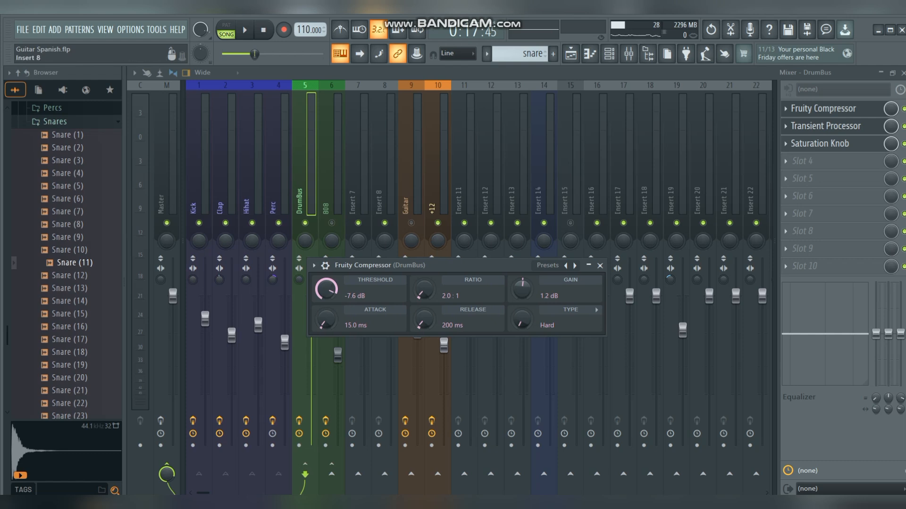
Step: Examine the Transient Processor and Saturation Knob on the DrumBus, and audition the drums again
{"action": "left_click", "coordinate": [825, 127]}
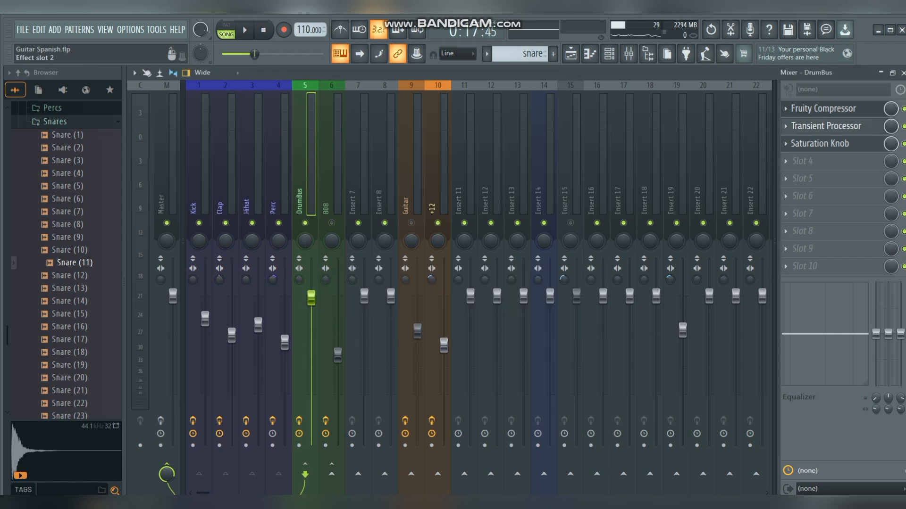
{"action": "left_click", "coordinate": [826, 127]}
{"action": "left_click_drag", "start_coordinate": [429, 246], "coordinate": [428, 257]}
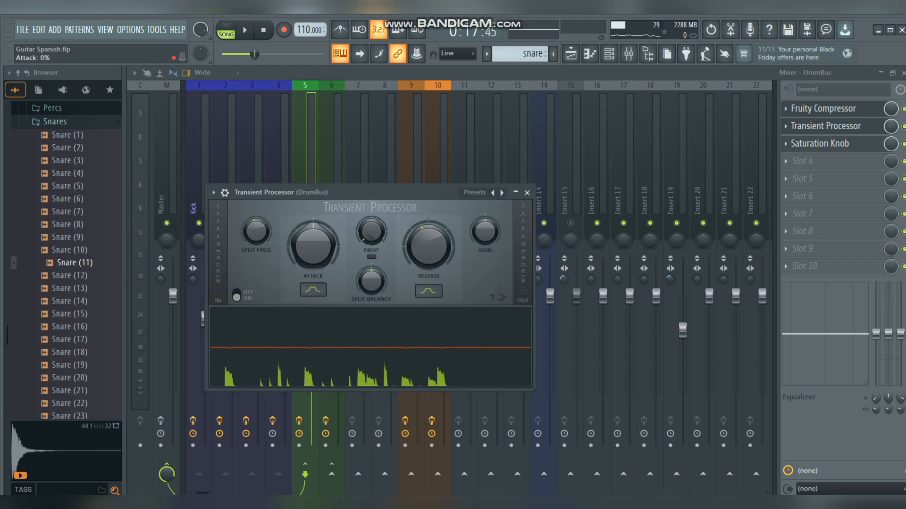
{"action": "left_click", "coordinate": [821, 144]}
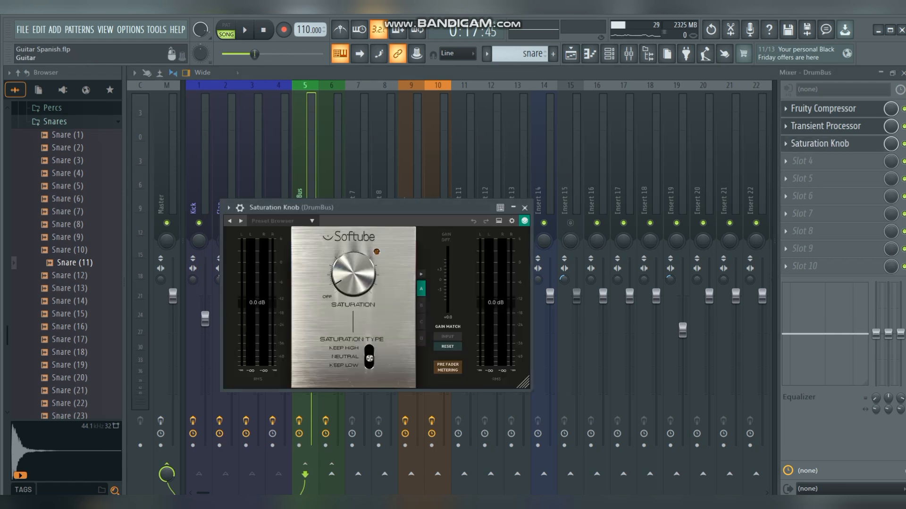
{"action": "mouse_move", "coordinate": [354, 274]}
{"action": "key", "text": "Escape"}
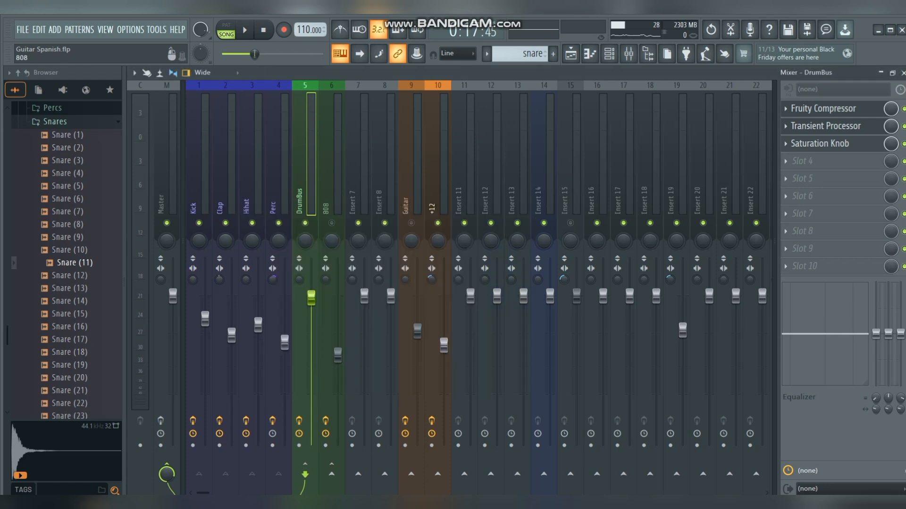
{"action": "key", "text": "space"}
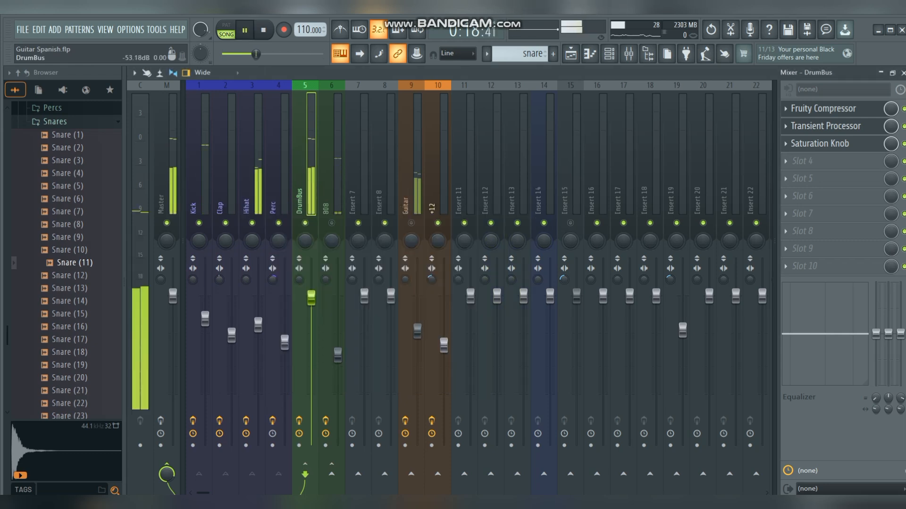
Step: Select the Master track and examine its Liy – Hip Hop Punch effect, a FabFilter Saturn 2 preset
{"action": "left_click", "coordinate": [168, 180]}
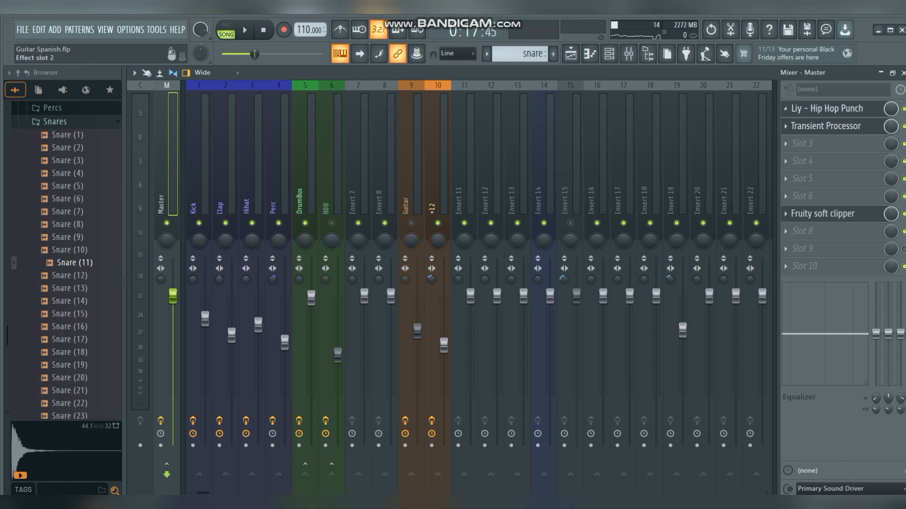
{"action": "left_click", "coordinate": [830, 108]}
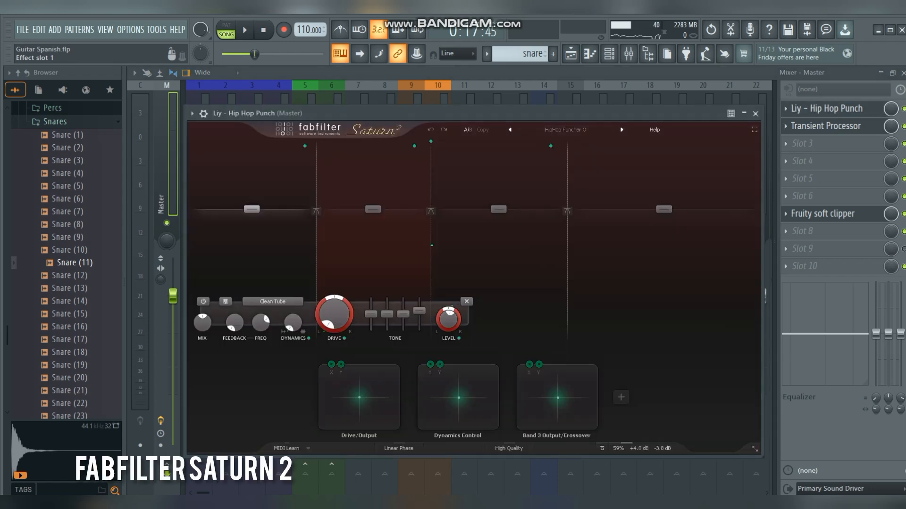
{"action": "left_click_drag", "start_coordinate": [543, 113], "coordinate": [542, 90]}
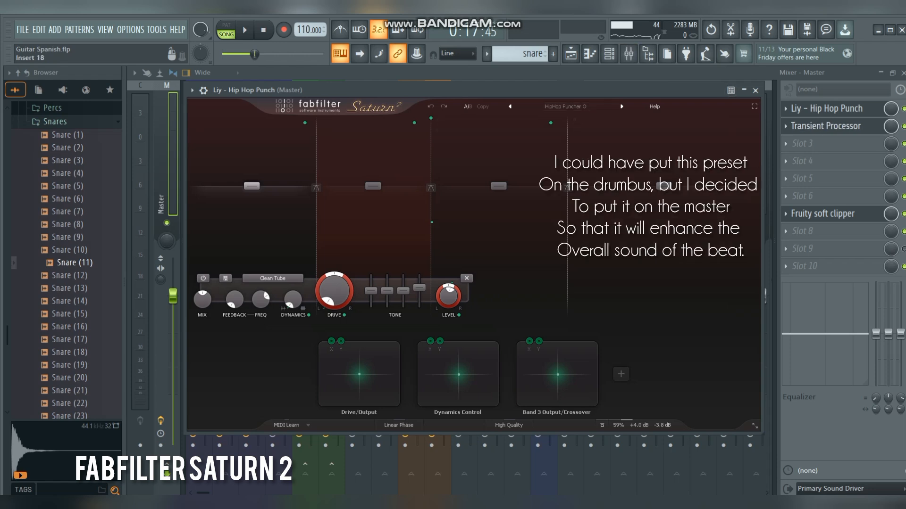
{"action": "left_click", "coordinate": [755, 90]}
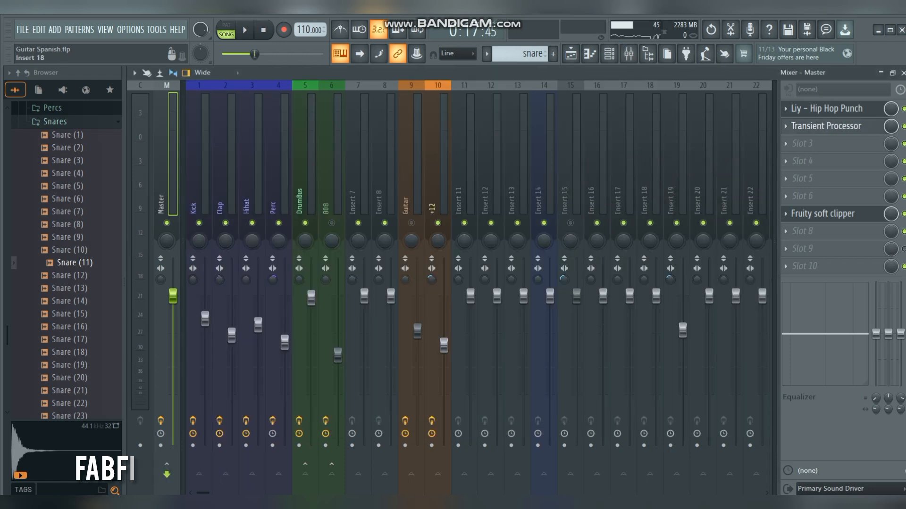
Step: Examine the Transient Processor and Fruity soft clipper settings on the Master track
{"action": "left_click", "coordinate": [826, 126]}
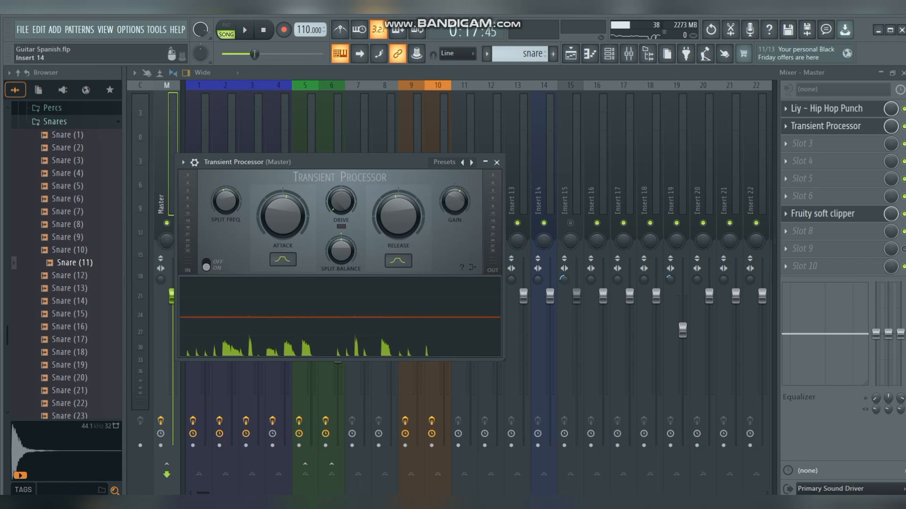
{"action": "left_click", "coordinate": [823, 214]}
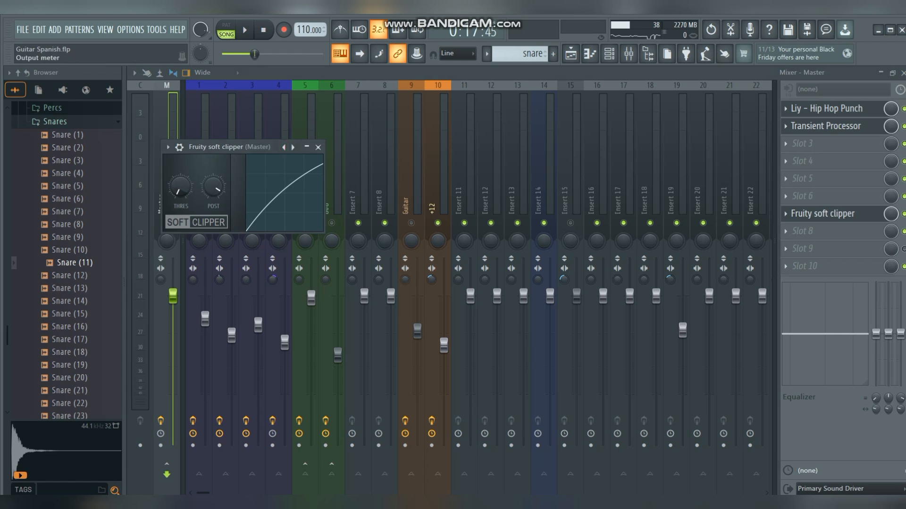
{"action": "left_click", "coordinate": [317, 148]}
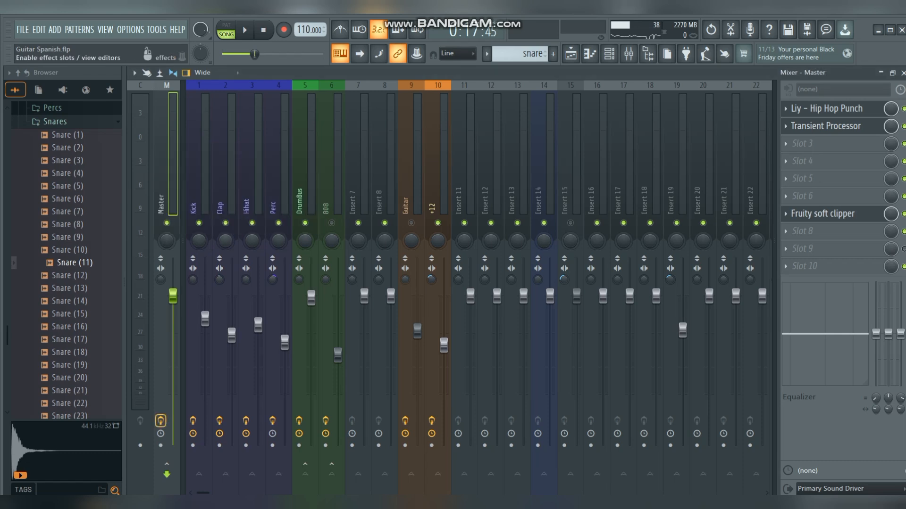
Step: Mute the +12 track and compare the drums during playback with the Master effects bypassed and enabled
{"action": "left_click", "coordinate": [438, 224]}
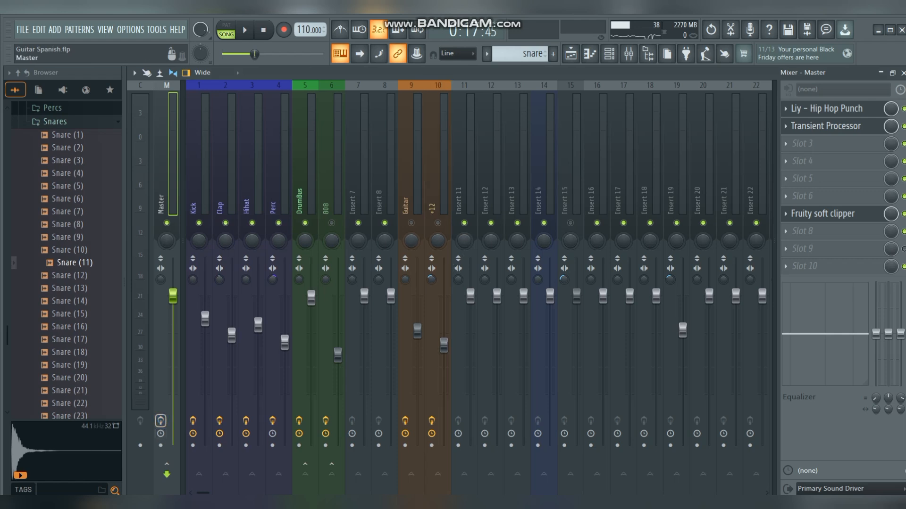
{"action": "key", "text": "space"}
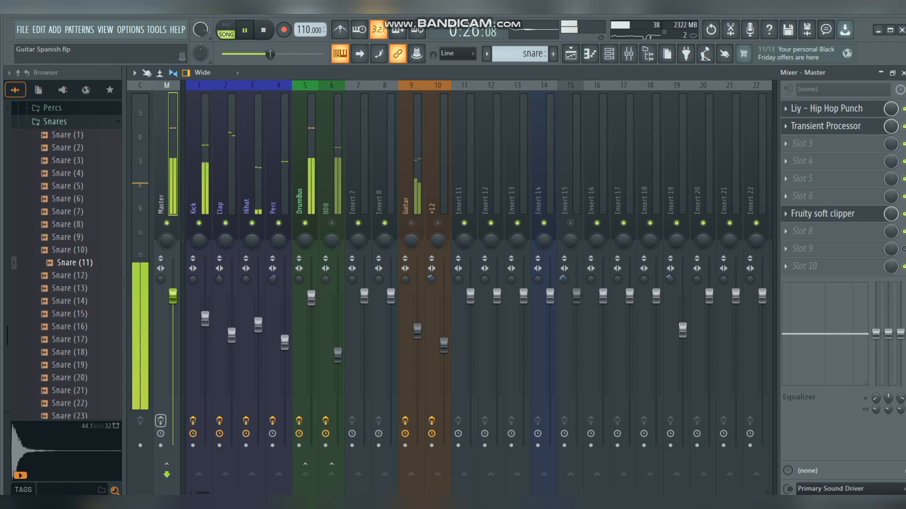
{"action": "key", "text": "space"}
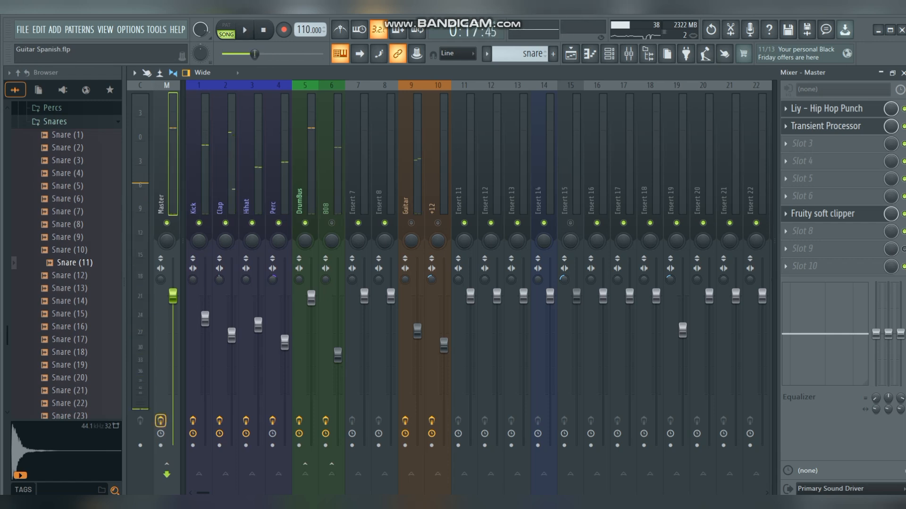
{"action": "key", "text": "space"}
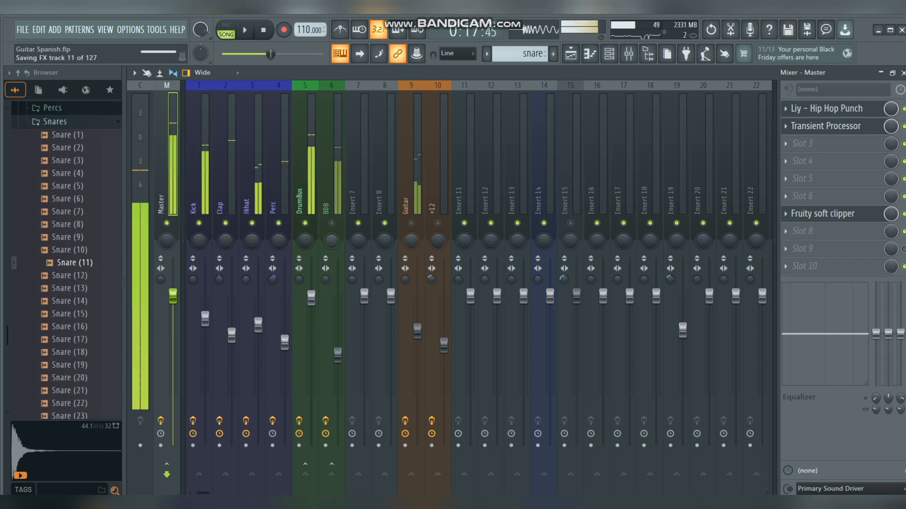
Step: Play the full beat with the 808, Guitar and +12 tracks unmuted, and show the playlist arrangement
{"action": "key", "text": "space"}
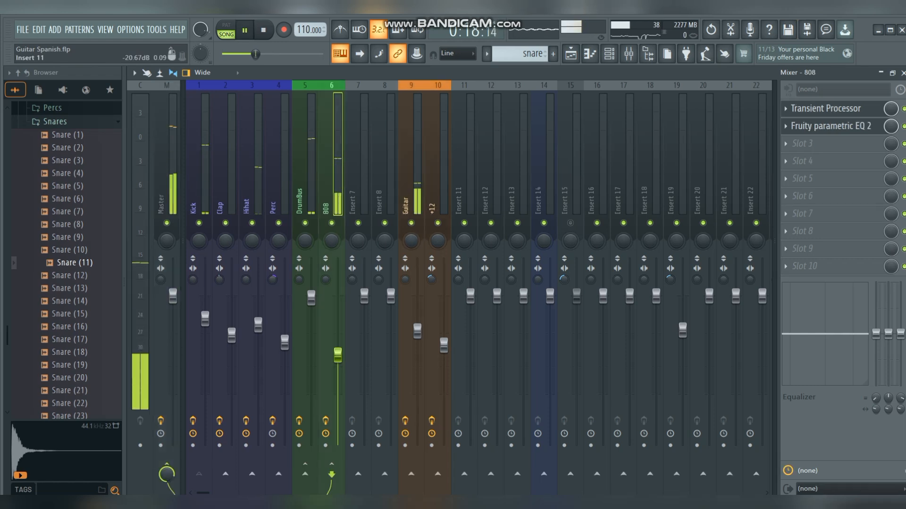
{"action": "key", "text": "F5"}
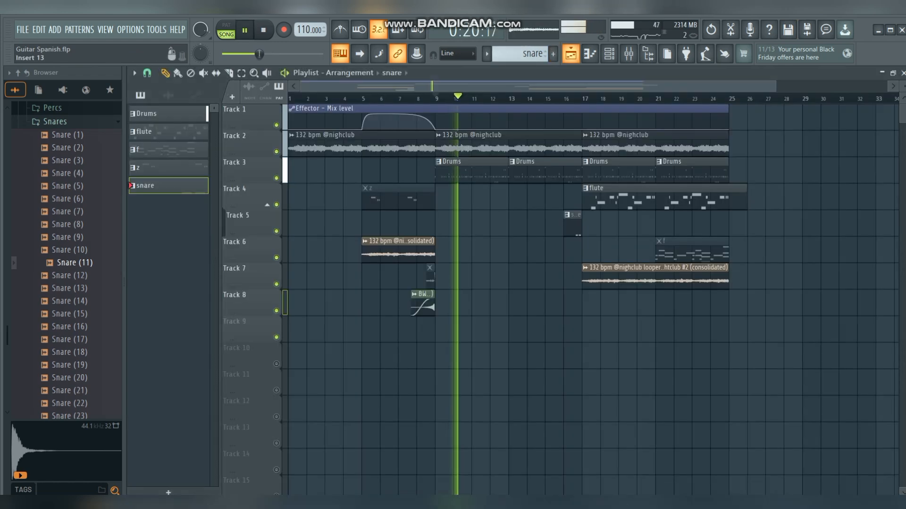